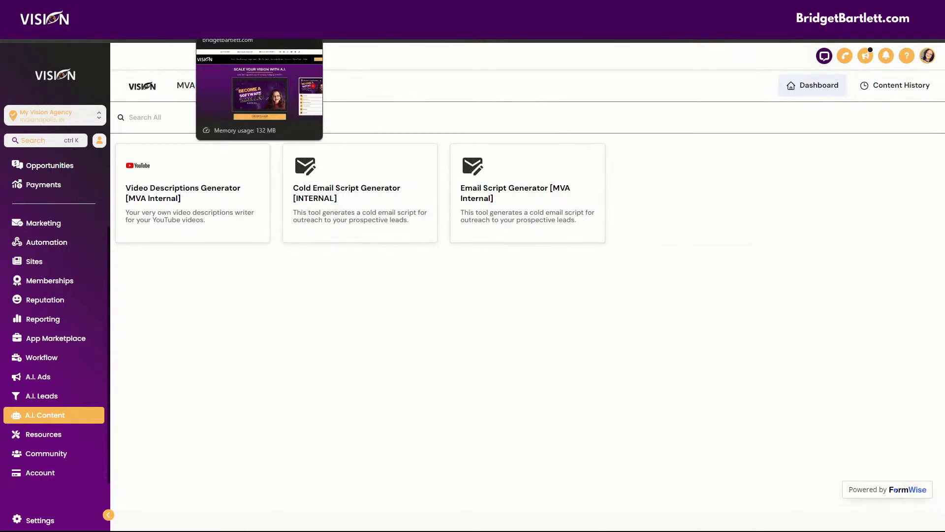
# Step: Switch from HighLevel's A.I. Content tab to the BridgetBartlett.com Vision website tab with Ctrl+Tab
pyautogui.hotkey('ctrl', 'Tab')
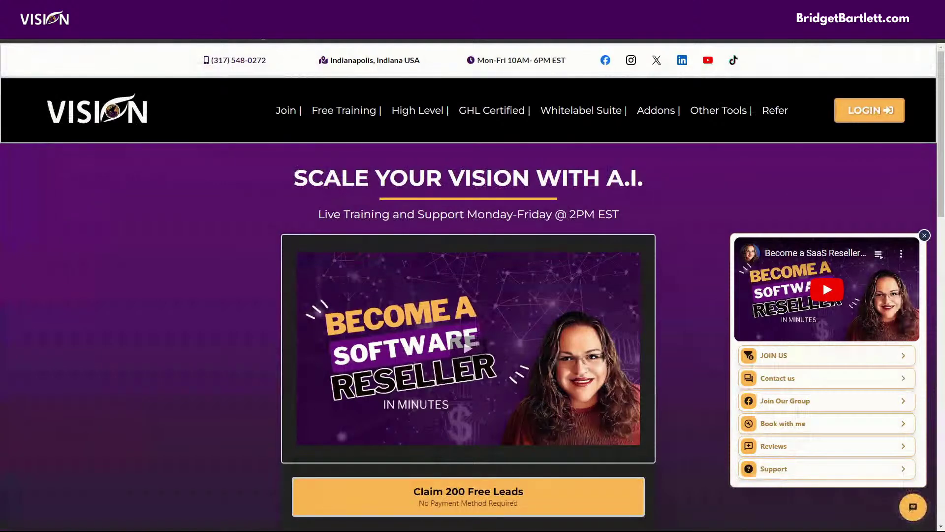
pyautogui.moveTo(651, 129)
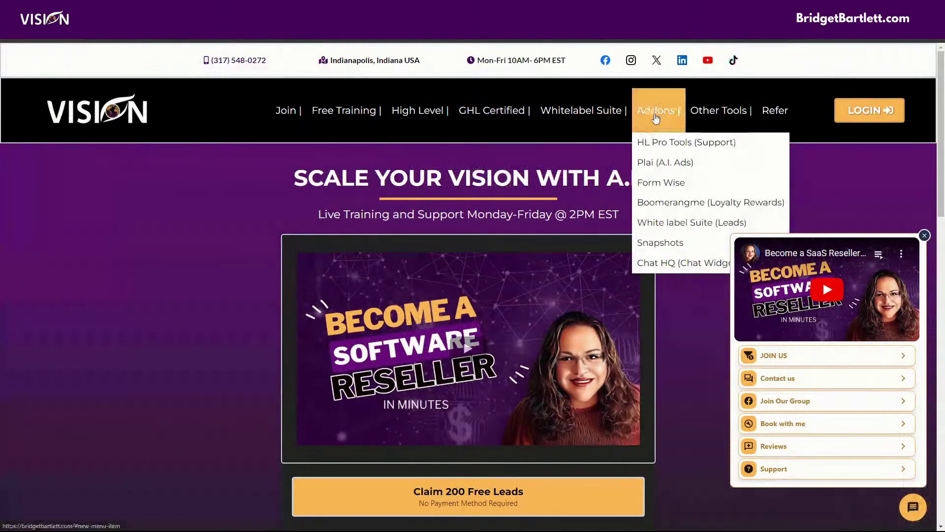
pyautogui.click(654, 184)
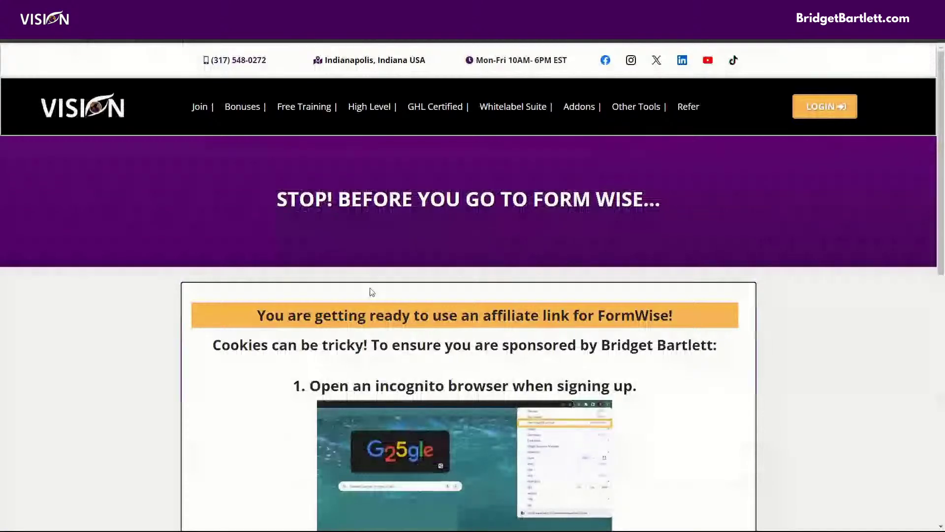
pyautogui.scroll(-5, 368, 286)
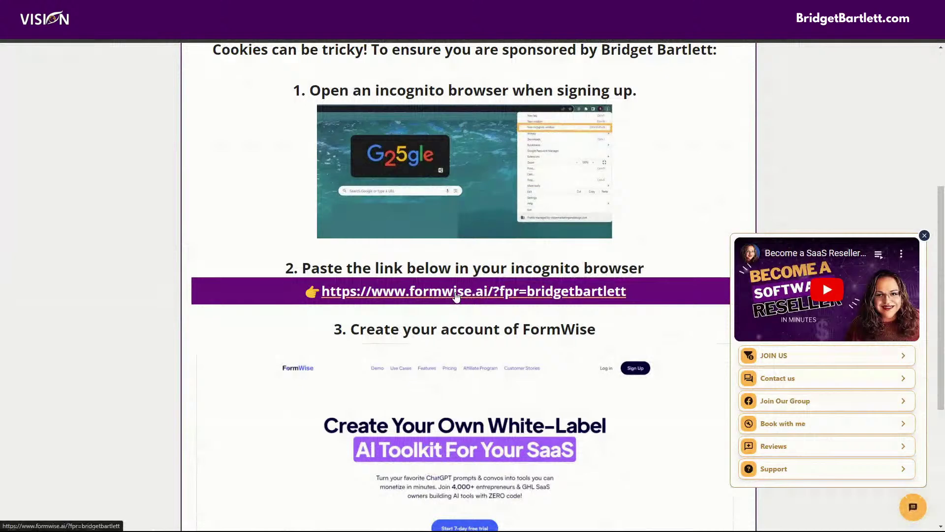
pyautogui.scroll(-3, 456, 296)
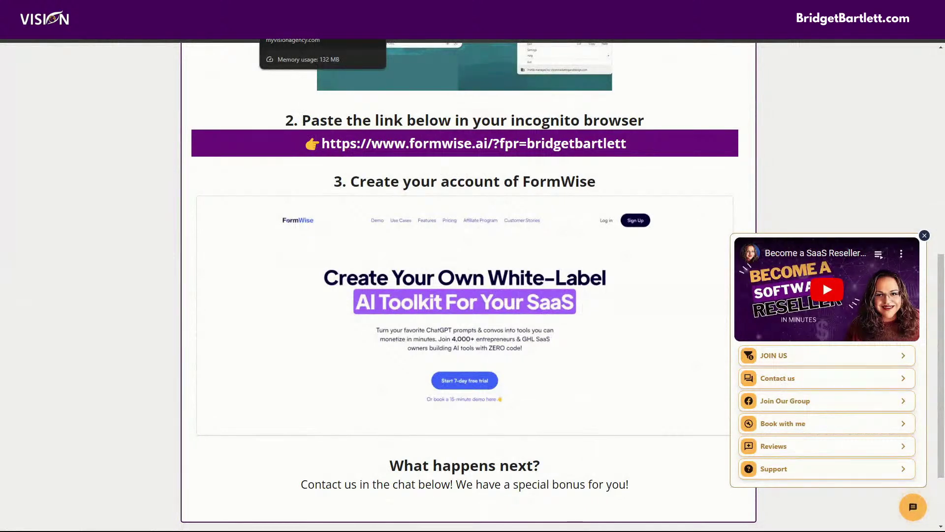
pyautogui.hotkey('ctrl', 'Tab')
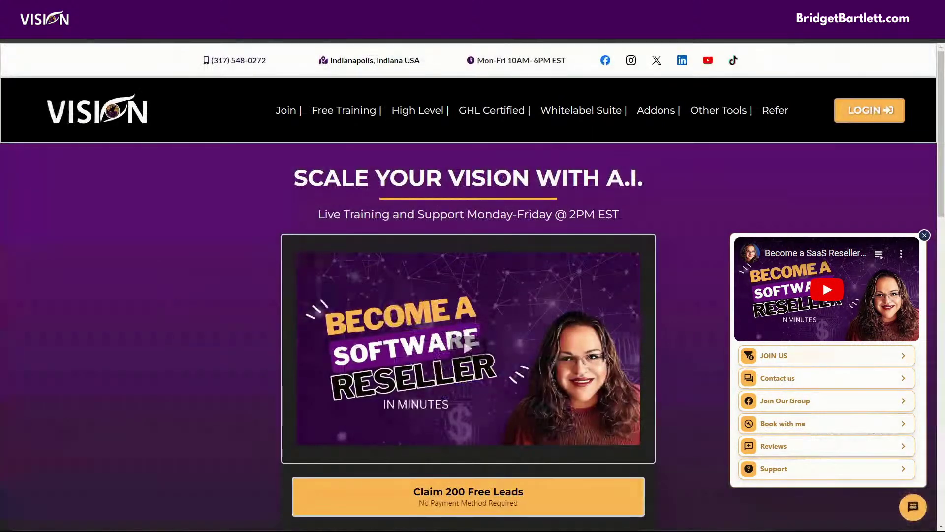
pyautogui.click(211, 37)
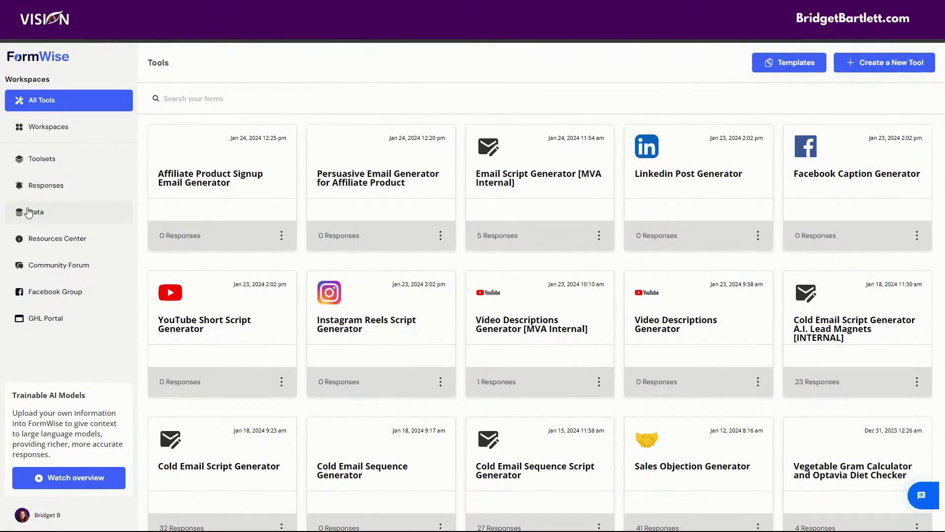
# Step: Show FormWise's Data Sources list with the Optavia Diet Guide folder collapsed
pyautogui.click(35, 215)
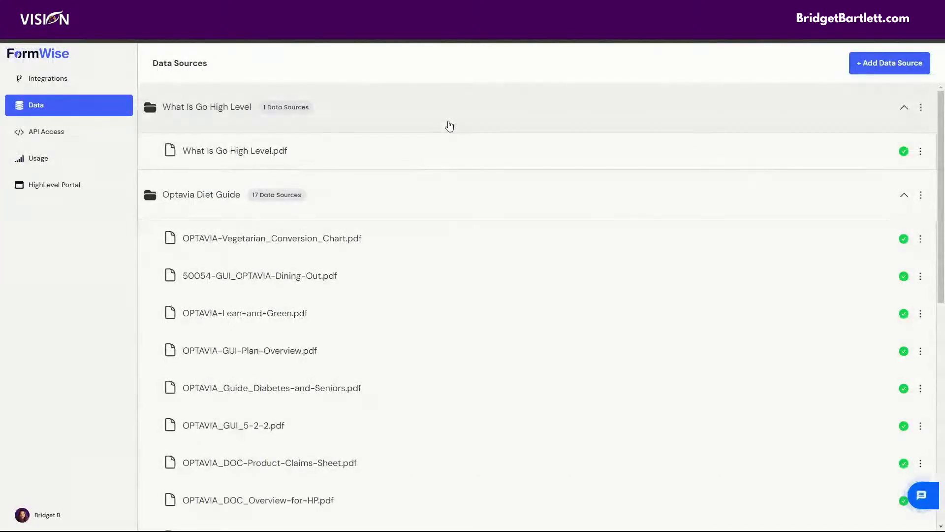
pyautogui.click(904, 196)
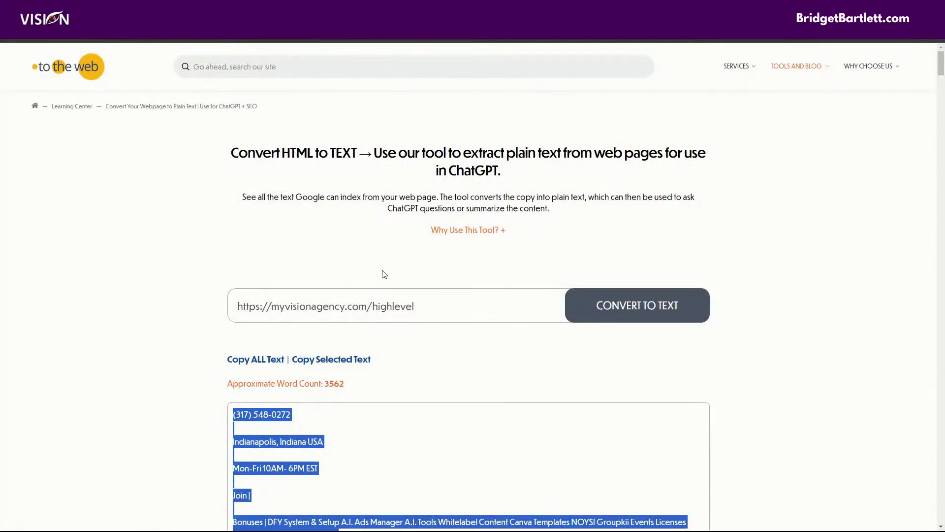
# Step: Copy all the extracted myvisionagency.com/highlevel plain text to the clipboard and dismiss the notice
pyautogui.scroll(-1, 522, 280)
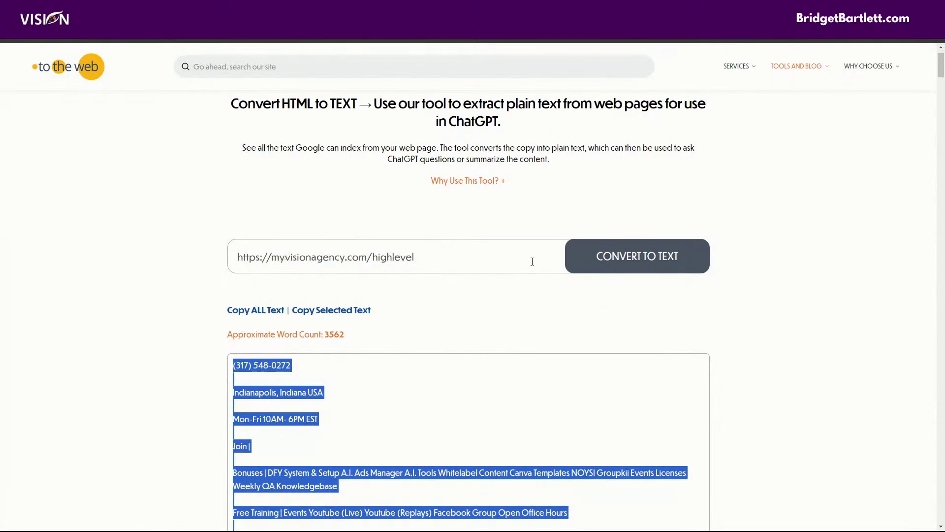
pyautogui.scroll(-2, 553, 314)
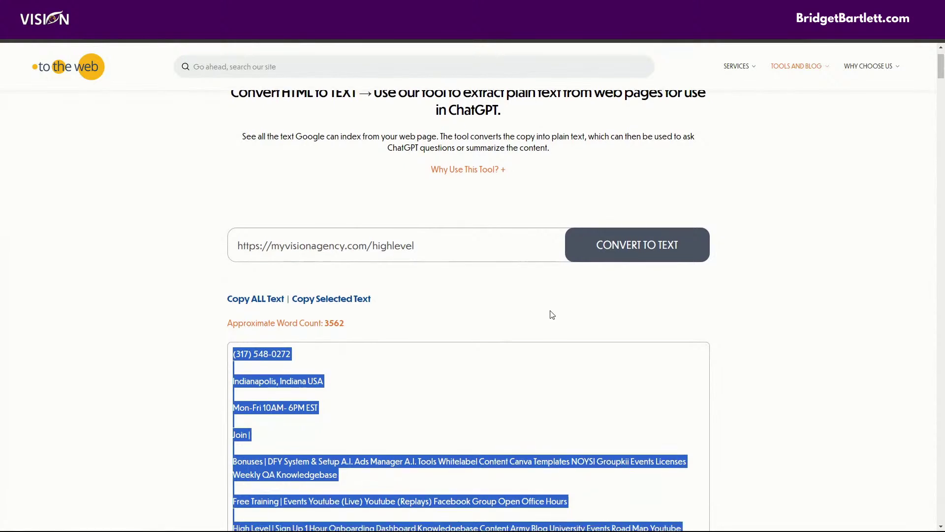
pyautogui.scroll(-3, 542, 310)
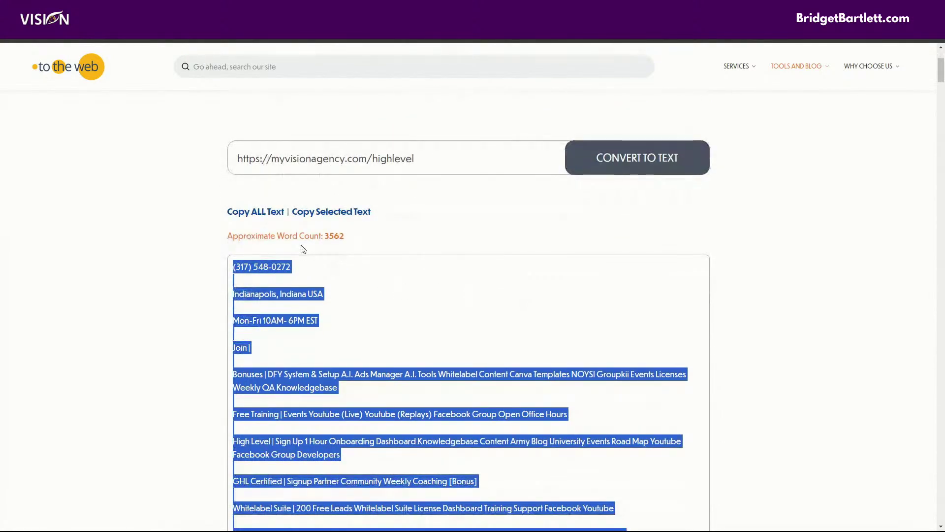
pyautogui.click(253, 212)
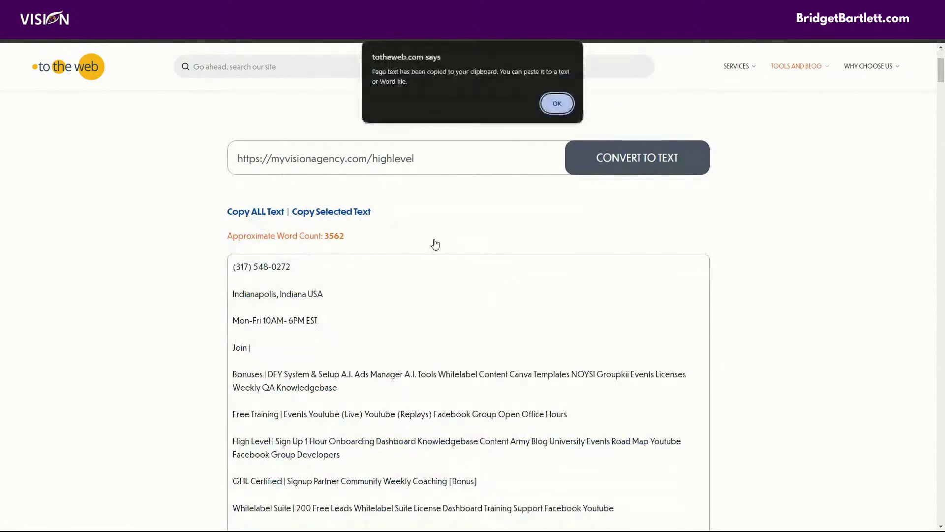
pyautogui.click(555, 106)
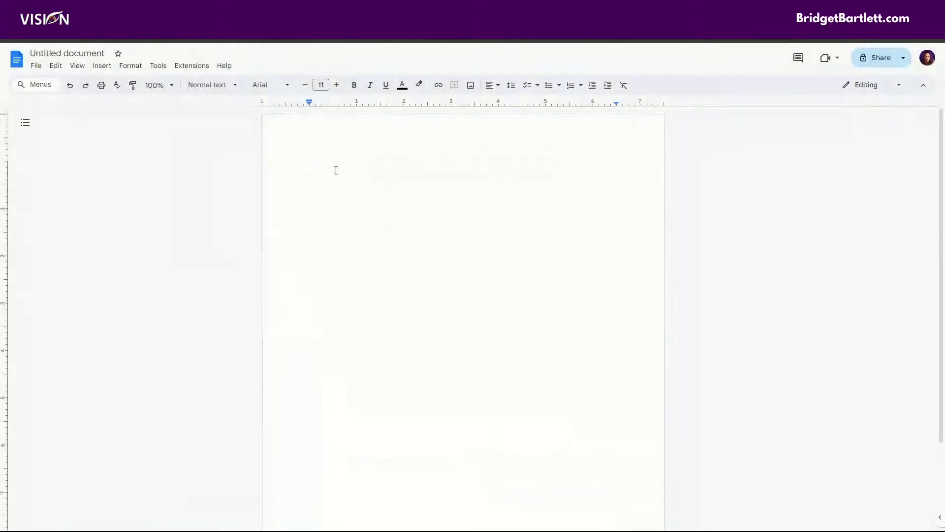
# Step: Paste the extracted page text into the blank Google Doc and save it as a PDF Document (.pdf)
pyautogui.click(332, 171)
pyautogui.hotkey('ctrl', 'v')
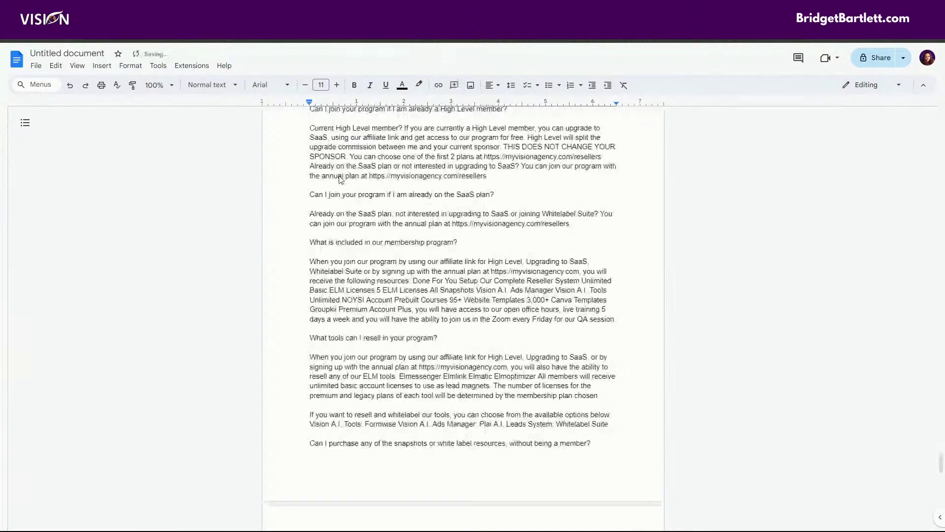
pyautogui.click(34, 66)
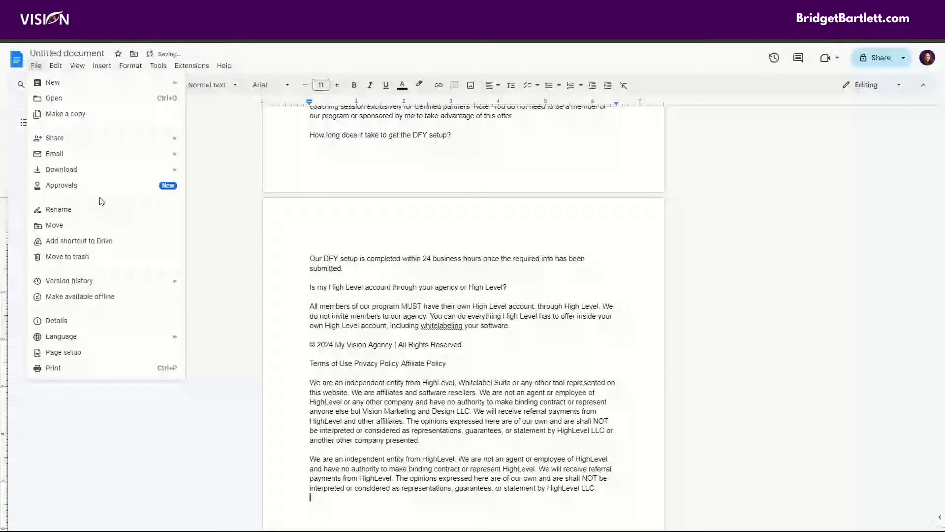
pyautogui.moveTo(98, 169)
pyautogui.click(219, 221)
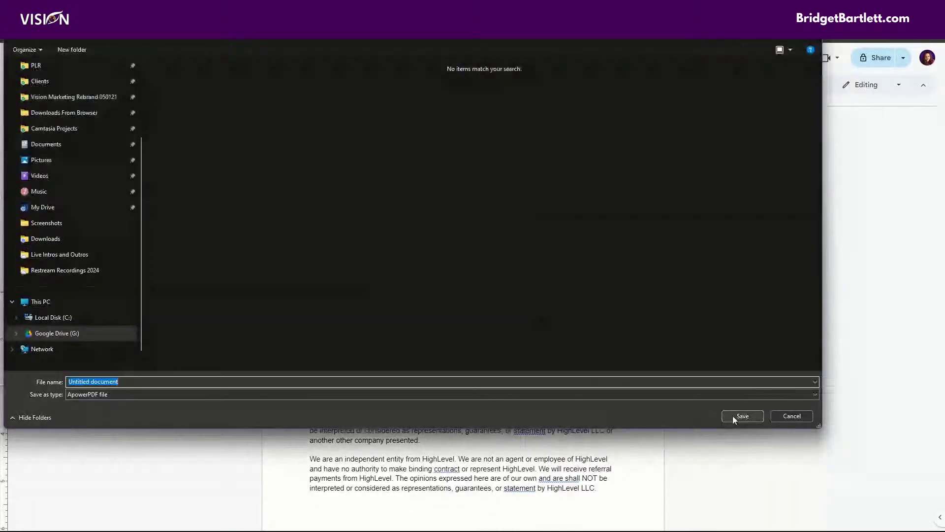
pyautogui.click(733, 415)
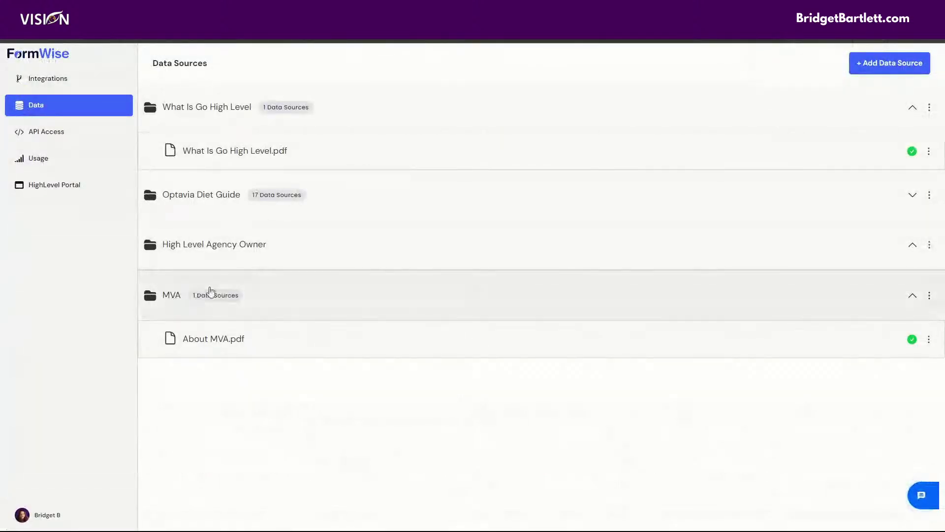
# Step: Start a New Data Source from + Add Data Source, then cancel the modal without creating it
pyautogui.click(884, 63)
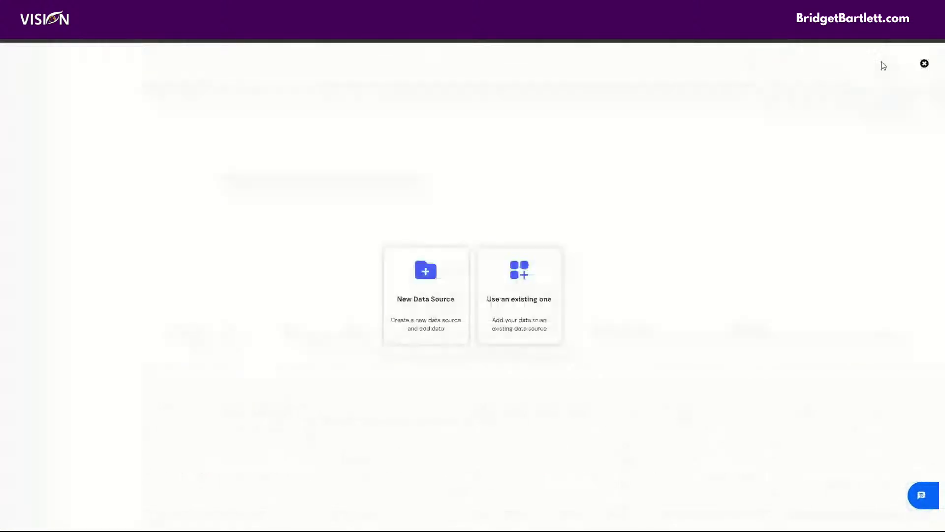
pyautogui.click(426, 300)
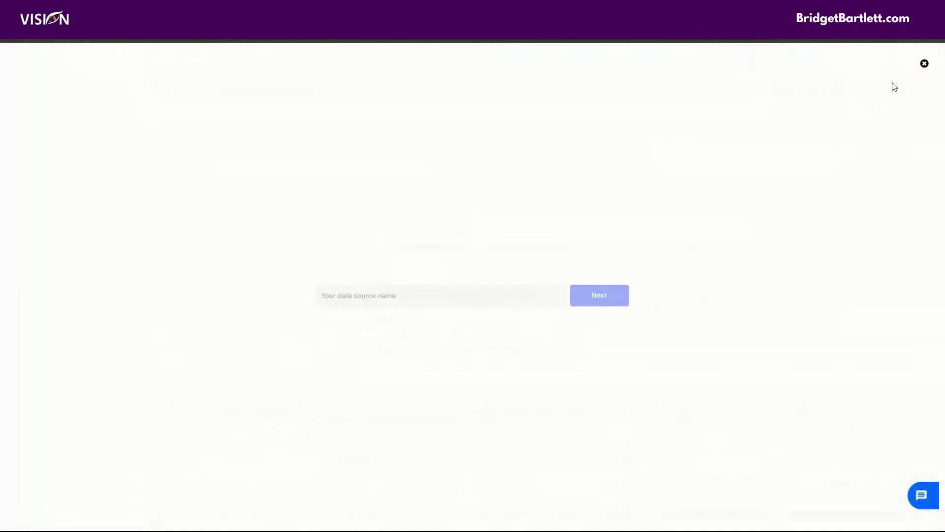
pyautogui.click(924, 63)
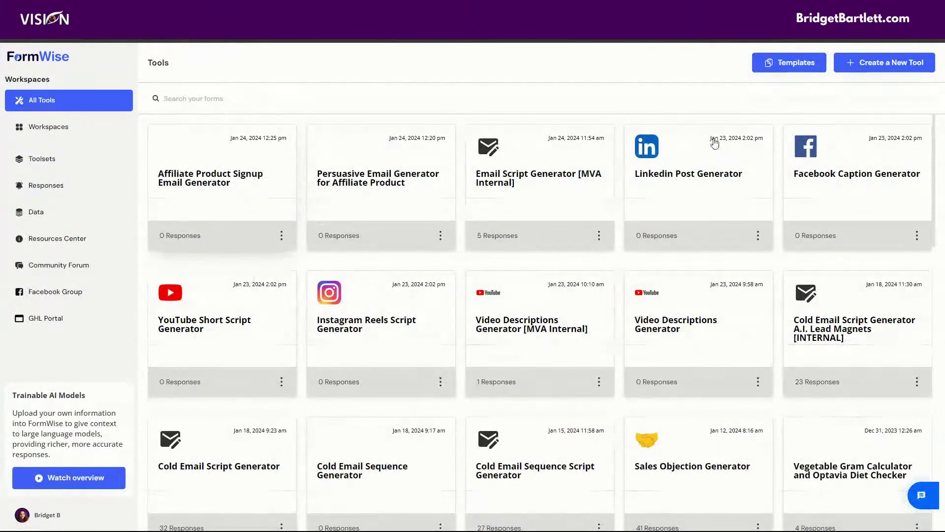
# Step: Add the Instagram Reels Scripts template as a new tool, then return to All Tools
pyautogui.click(855, 63)
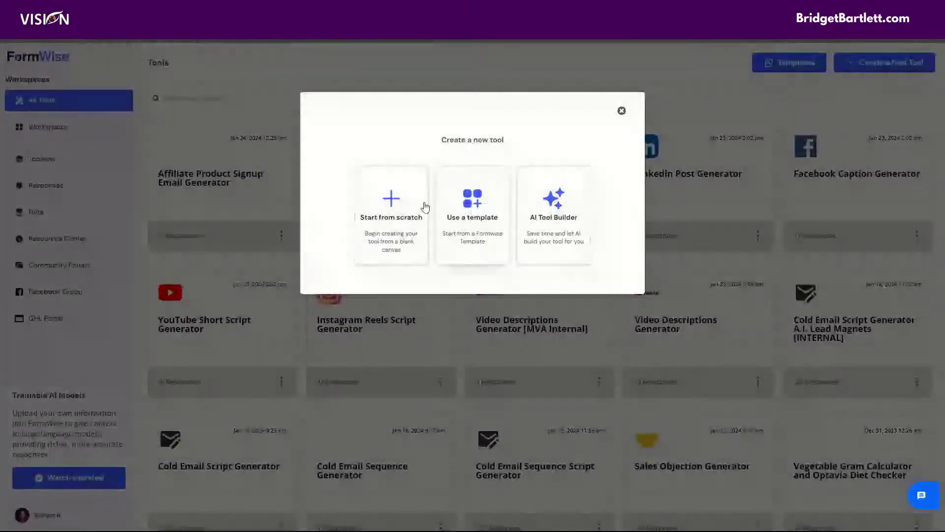
pyautogui.click(473, 209)
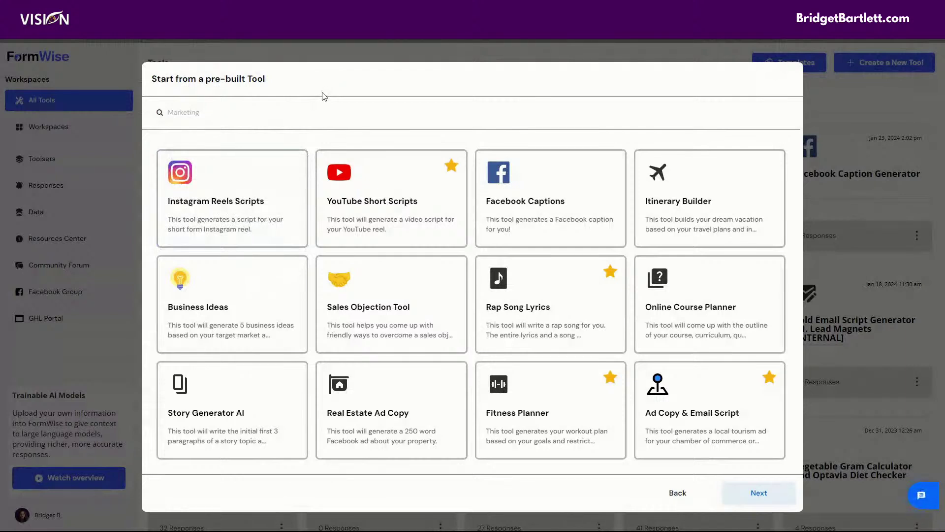
pyautogui.moveTo(227, 153)
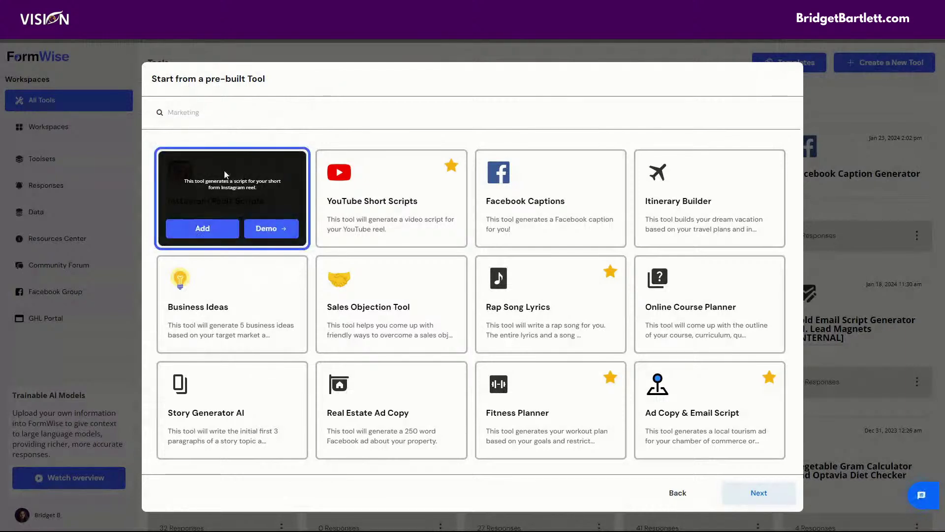
pyautogui.click(209, 229)
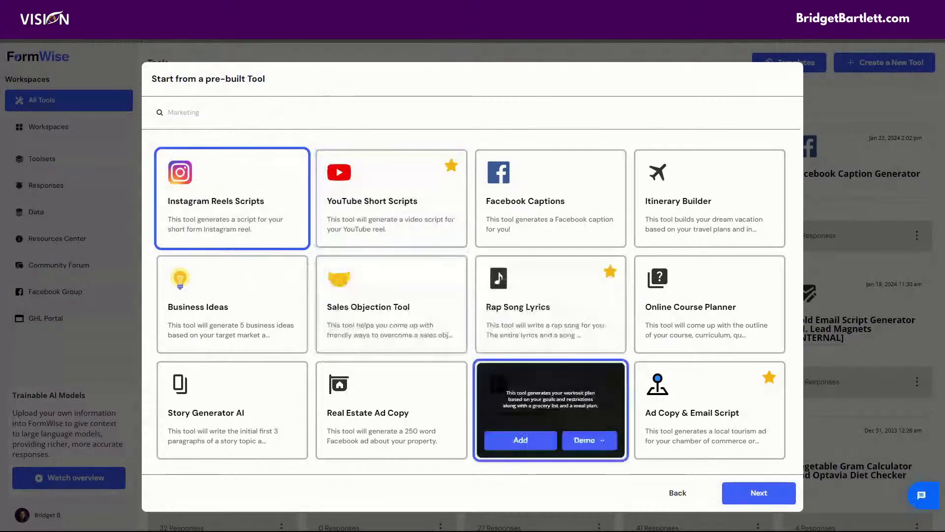
pyautogui.moveTo(569, 147)
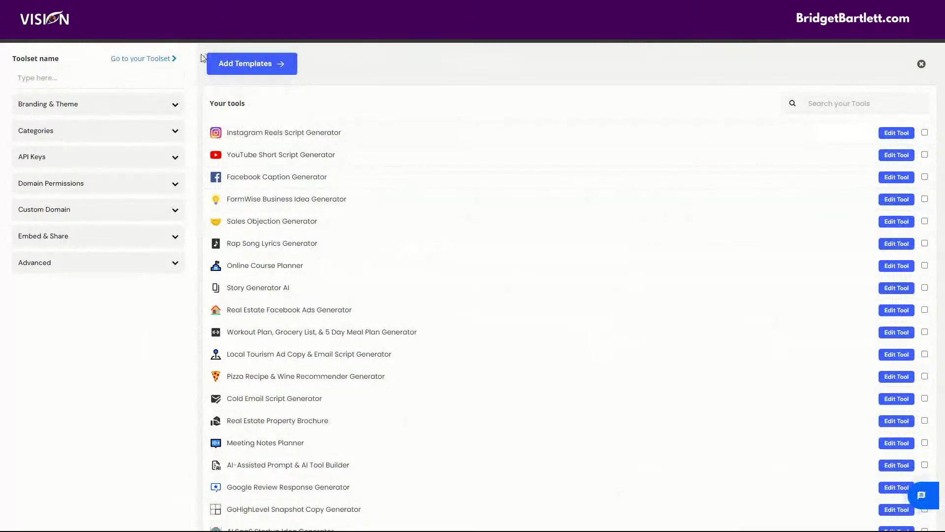
pyautogui.click(59, 78)
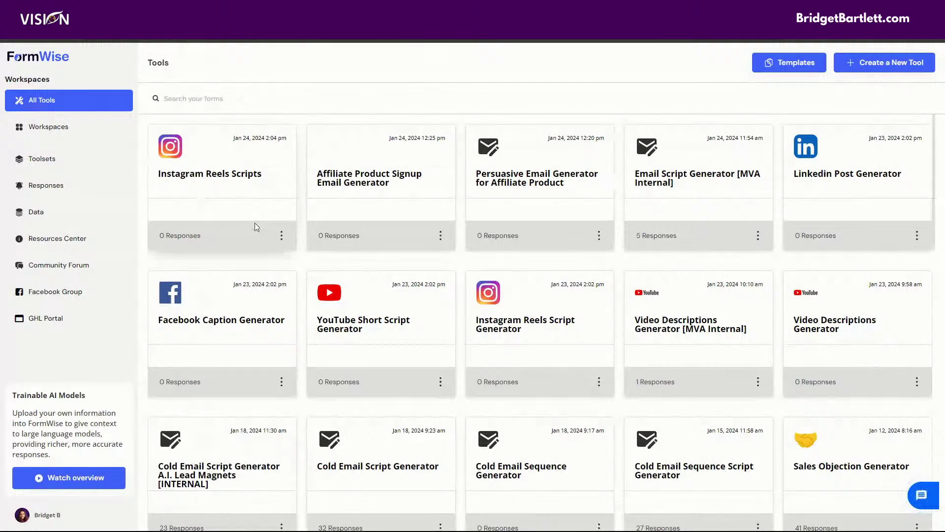
# Step: Open the Instagram Reels Scripts tool in the builder and append ' [INTERNAL]' to its title
pyautogui.click(282, 236)
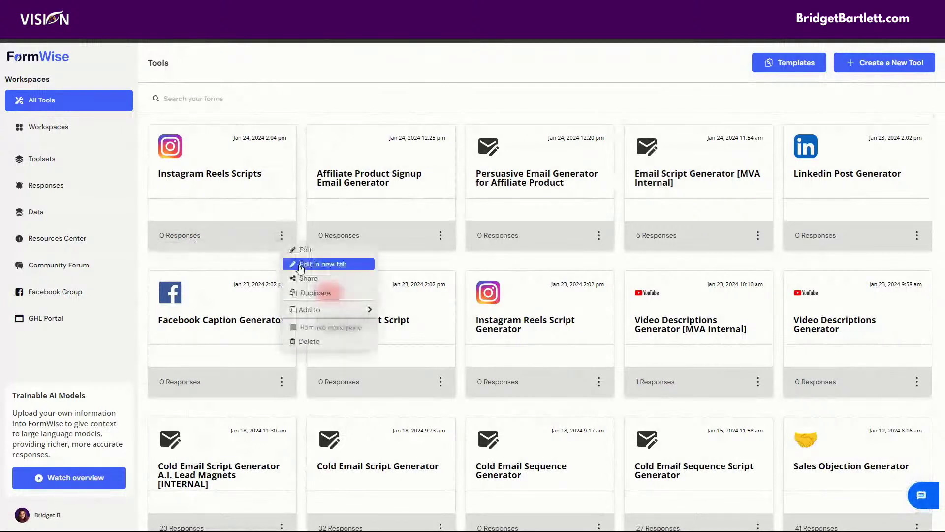
pyautogui.click(309, 249)
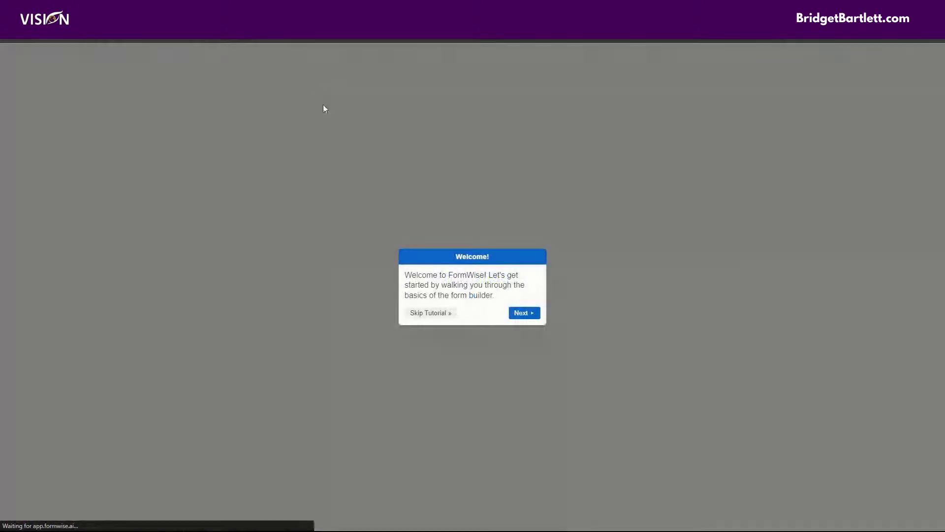
pyautogui.click(433, 313)
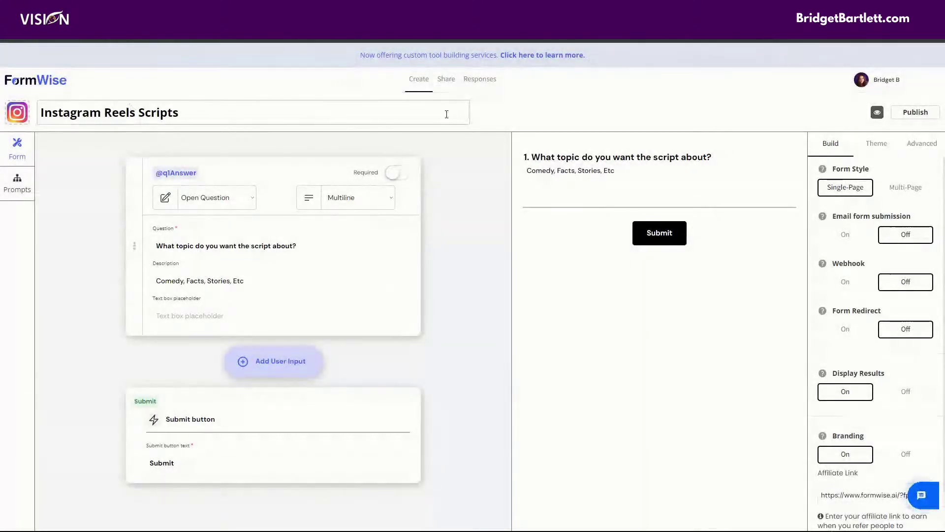
pyautogui.click(286, 106)
pyautogui.write('[INTERNAL]')
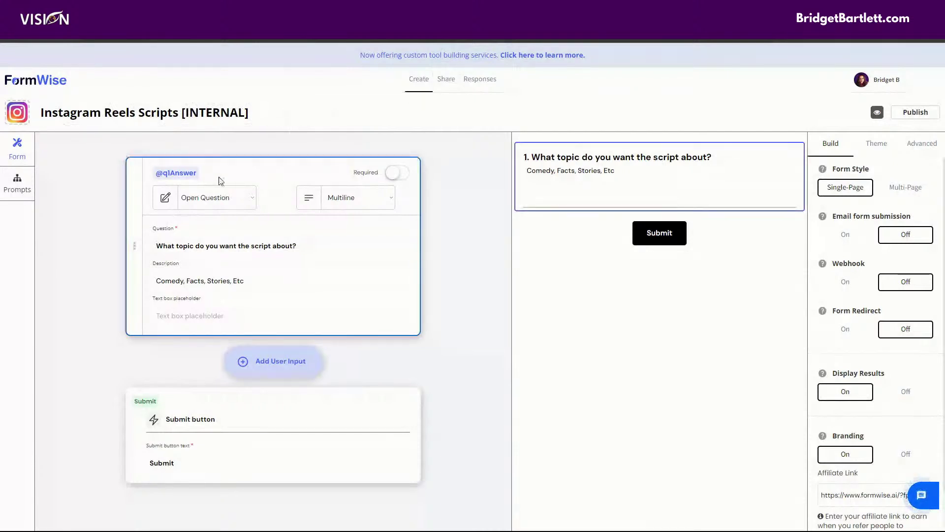
# Step: Connect the MVA folder as the Generate Instagram Captions prompt's data source, then go back to the dashboard
pyautogui.click(19, 186)
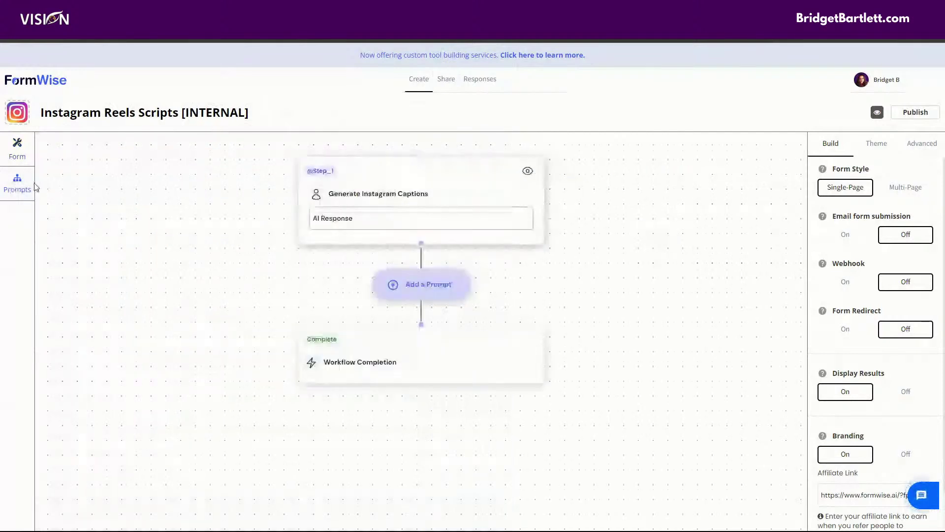
pyautogui.click(384, 184)
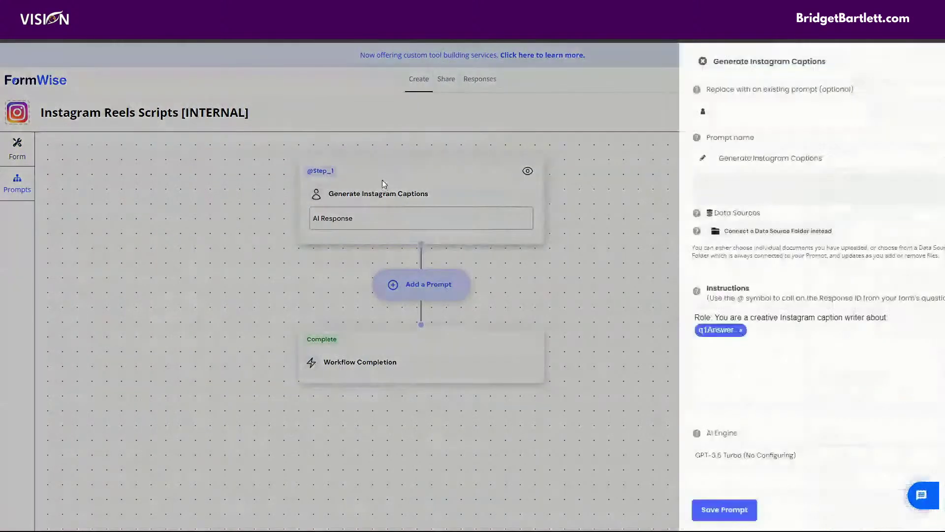
pyautogui.click(713, 233)
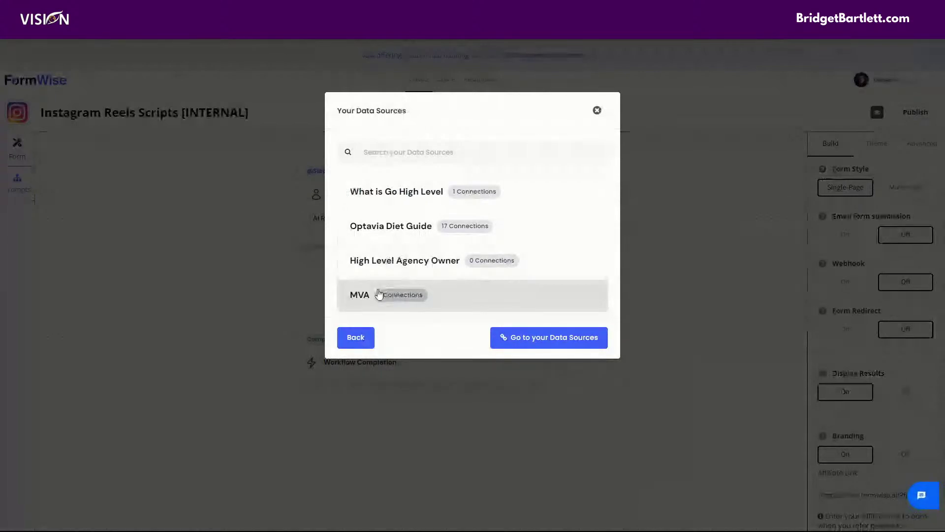
pyautogui.click(367, 299)
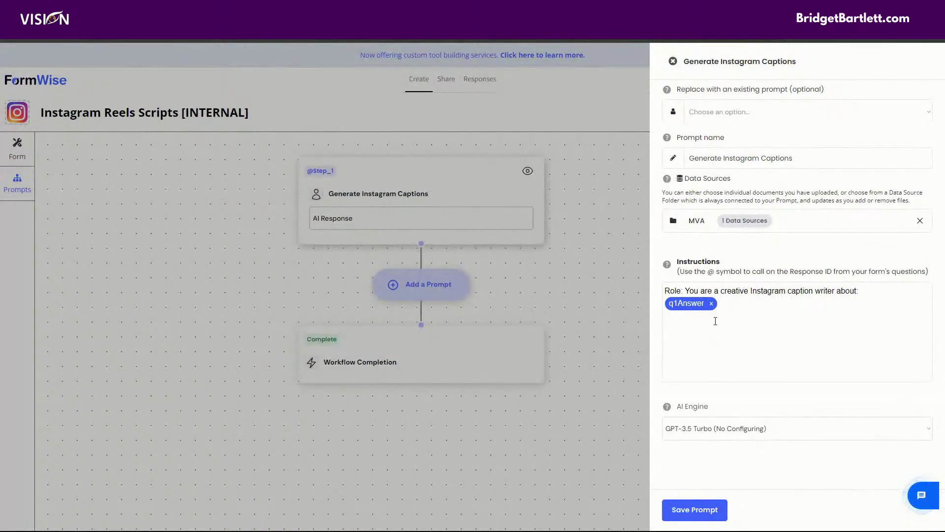
pyautogui.click(673, 62)
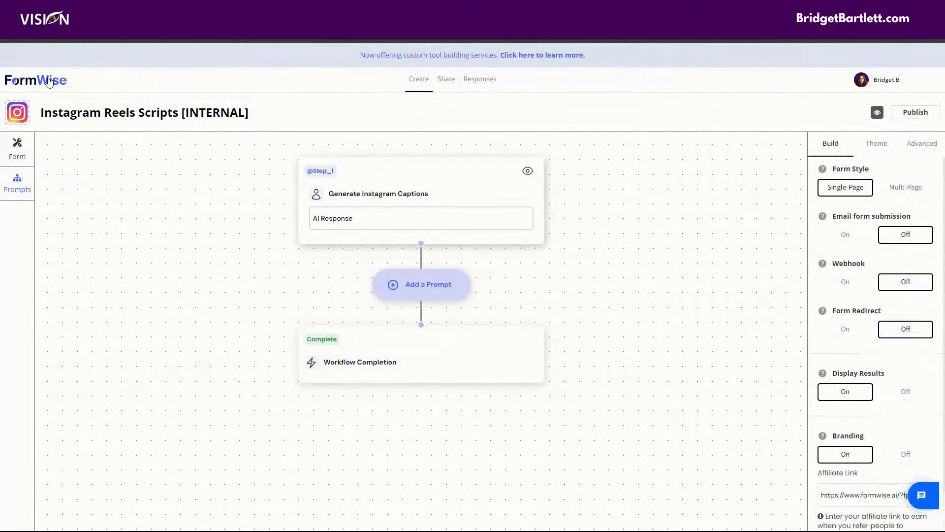
pyautogui.click(48, 82)
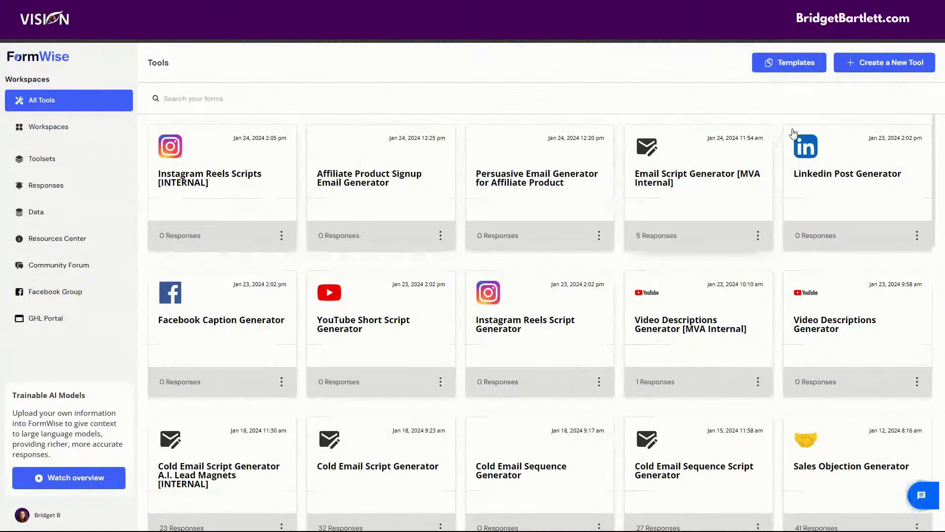
# Step: In the AI Tool Builder, describe 'an email that will persuade a lead to sign up for an affiliate offer'
pyautogui.click(880, 65)
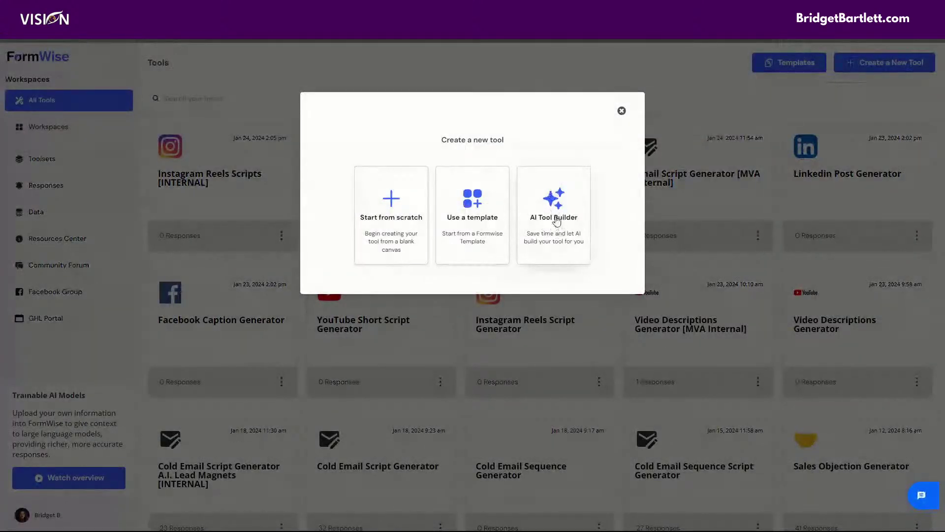
pyautogui.click(553, 215)
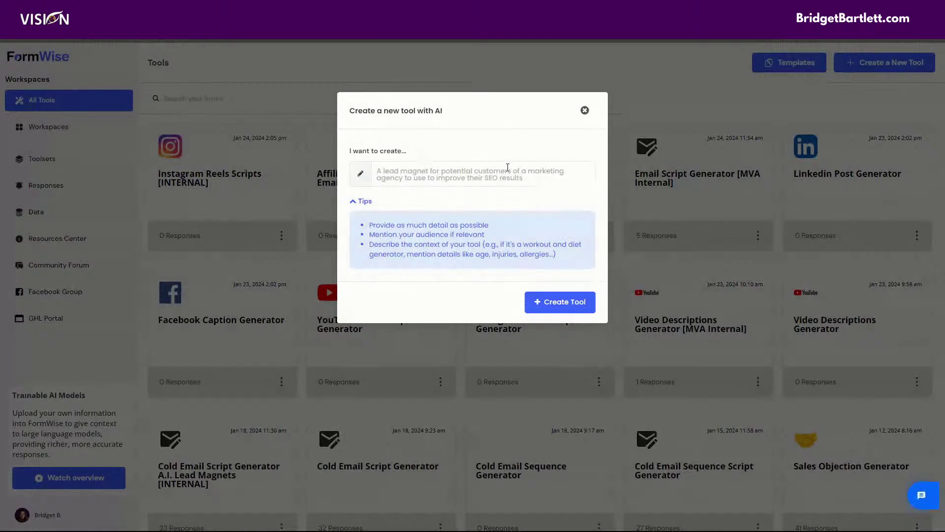
pyautogui.click(508, 168)
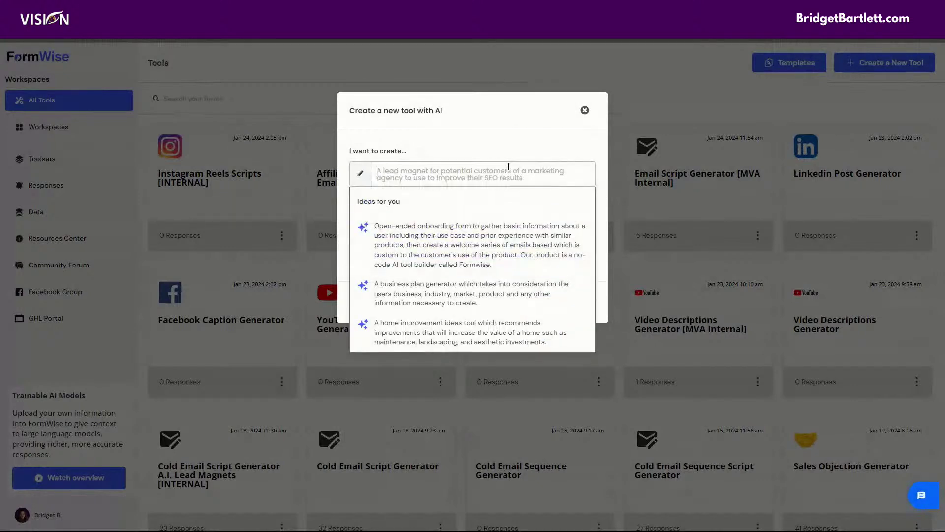
pyautogui.write('an email that will')
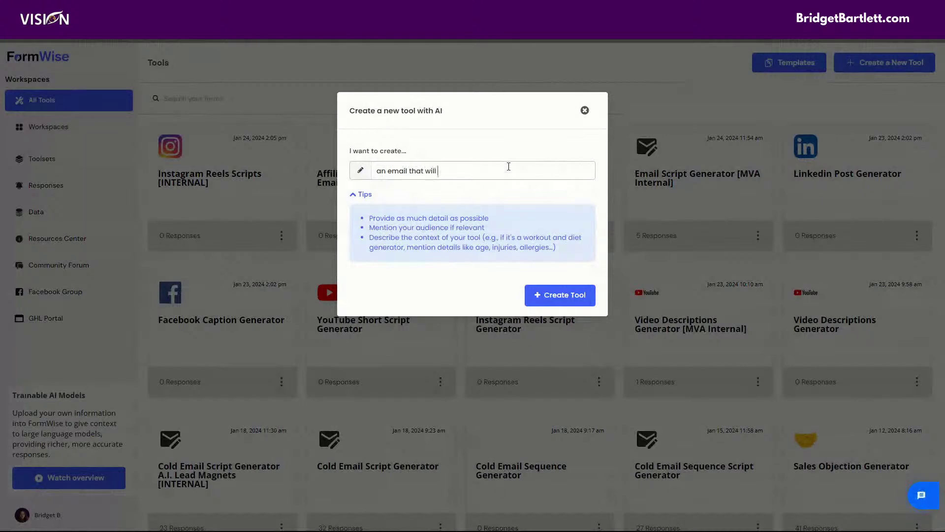
pyautogui.write(' pursuade a lead to sig')
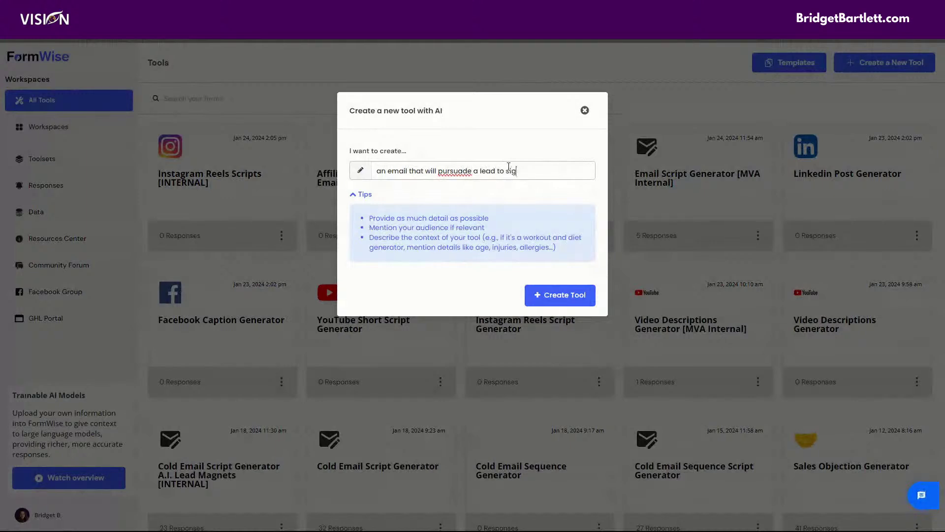
pyautogui.write('n up for an affiliate offer')
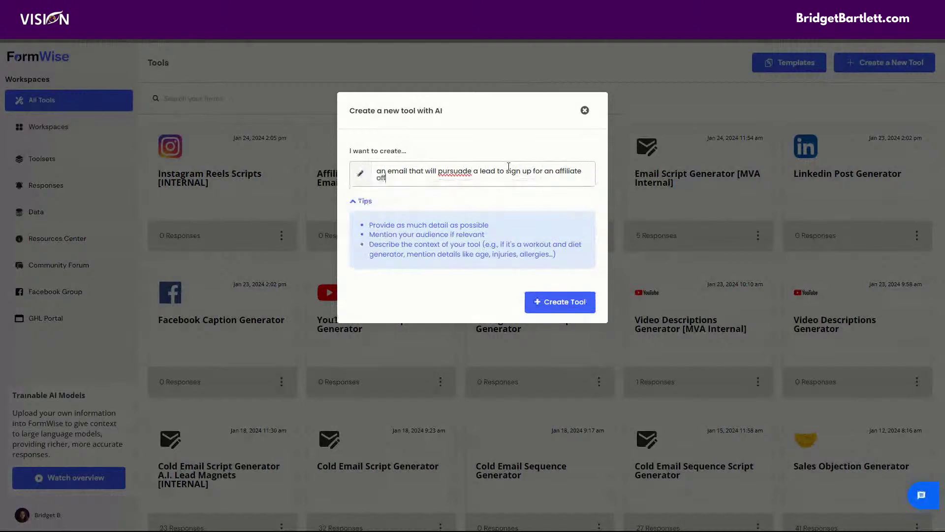
# Step: Correct the misspelling 'pursuade' to 'persuade' and generate the tool
pyautogui.doubleClick(454, 171)
pyautogui.rightClick(455, 171)
pyautogui.click(466, 180)
pyautogui.click(569, 304)
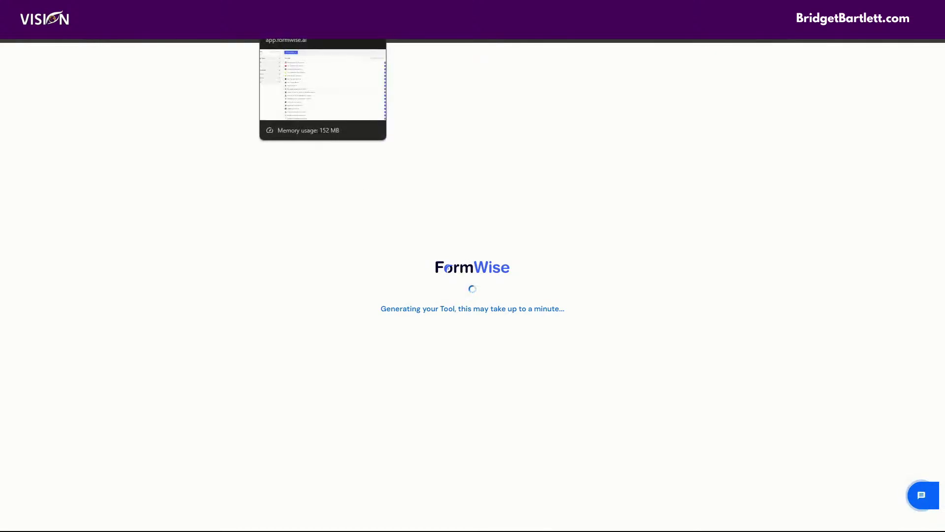
pyautogui.click(305, 35)
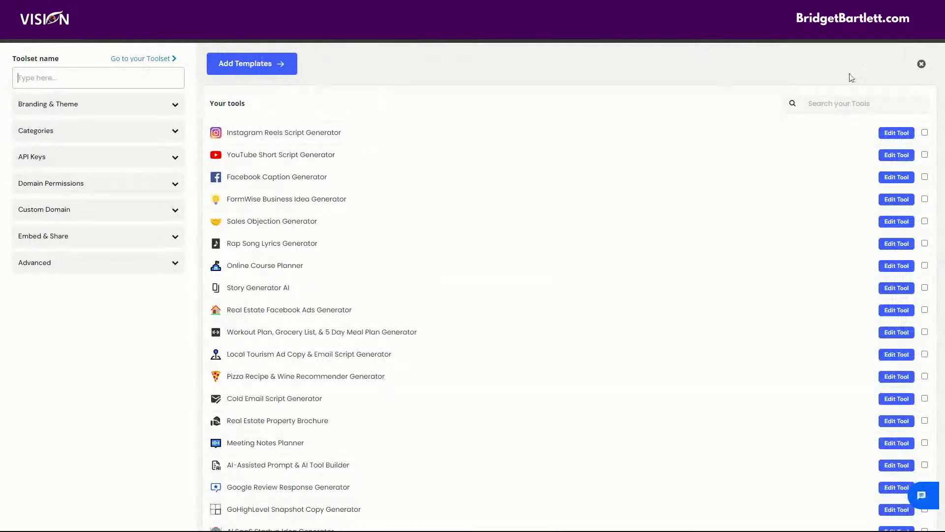
# Step: From Toolsets > MVA [Internal], open Email Script Generator [MVA Internal] in the builder
pyautogui.click(921, 65)
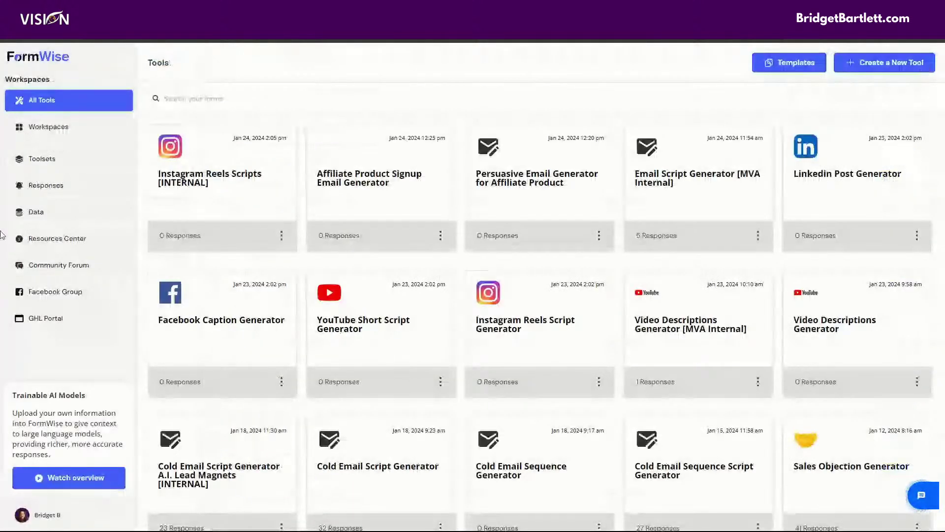
pyautogui.click(39, 159)
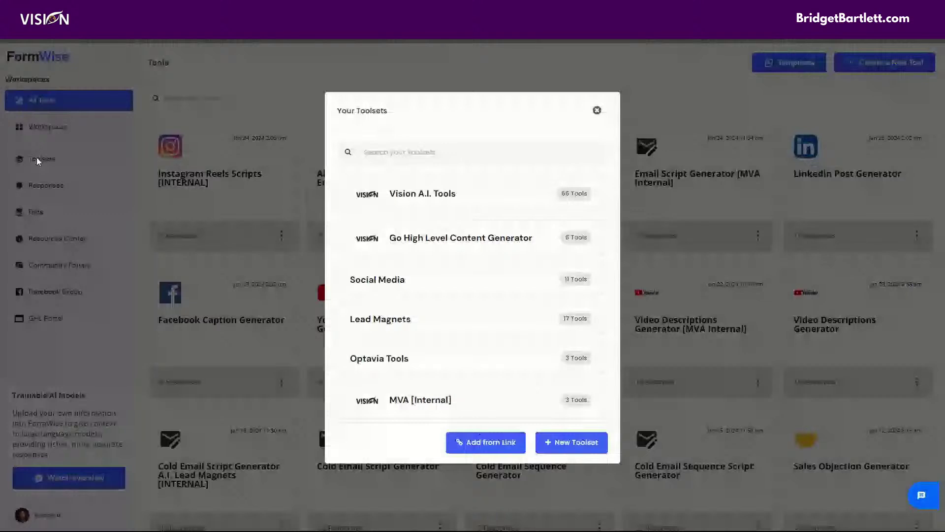
pyautogui.click(444, 400)
pyautogui.scroll(-20, 634, 328)
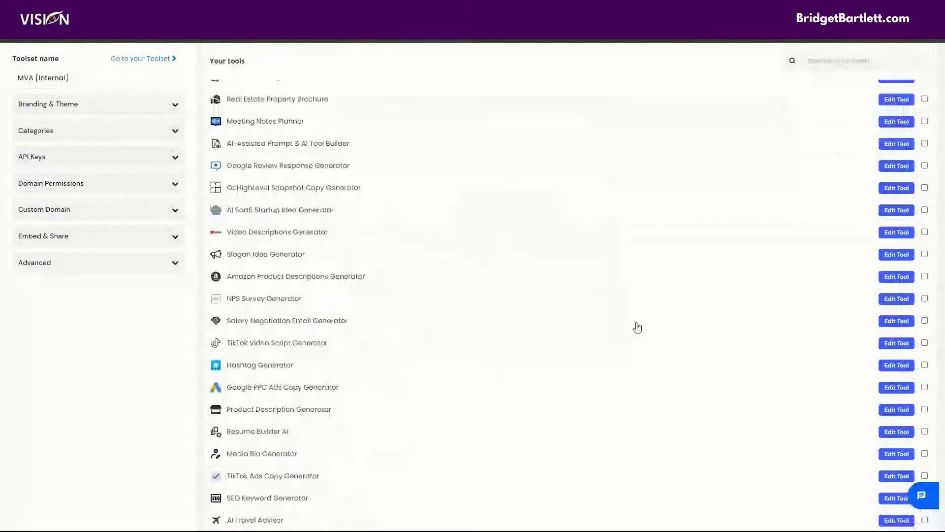
pyautogui.scroll(-20, 630, 334)
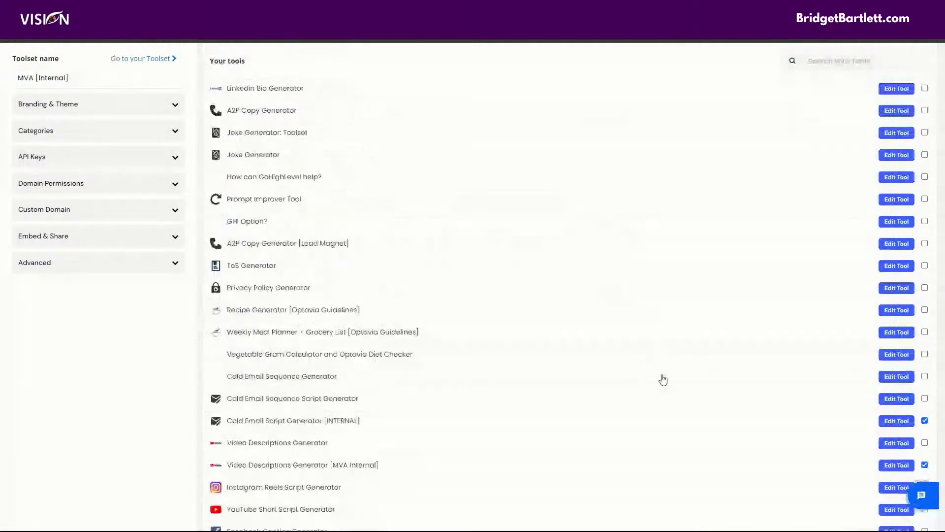
pyautogui.scroll(-3, 647, 381)
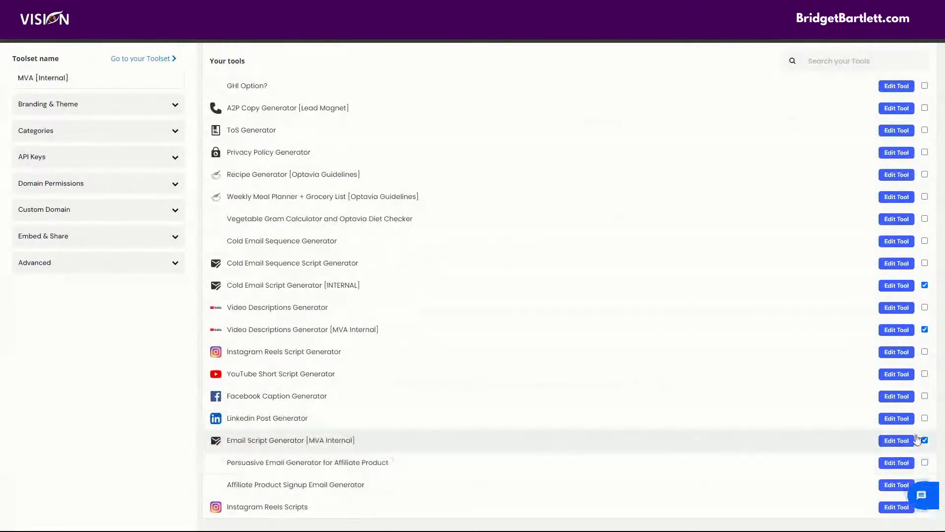
pyautogui.click(901, 441)
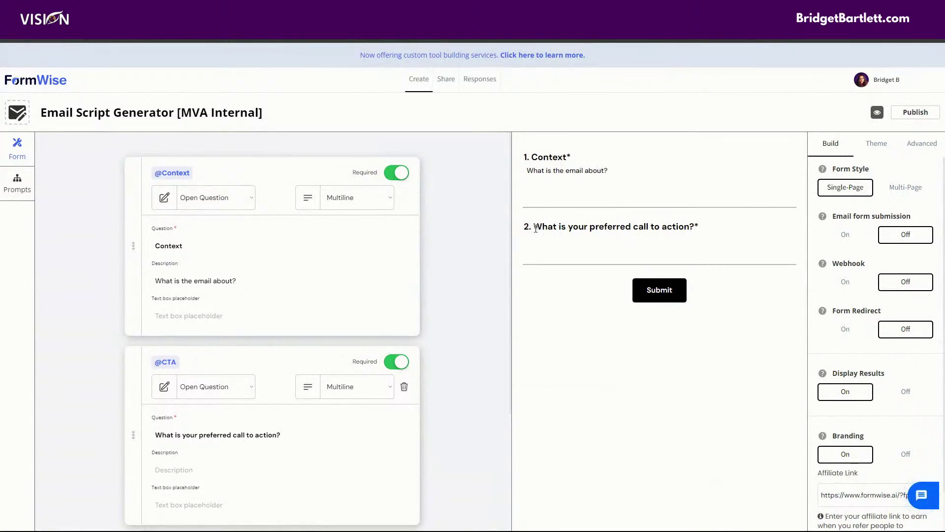
# Step: Connect the MVA data source folder to the Step_1 Context of email prompt
pyautogui.click(18, 184)
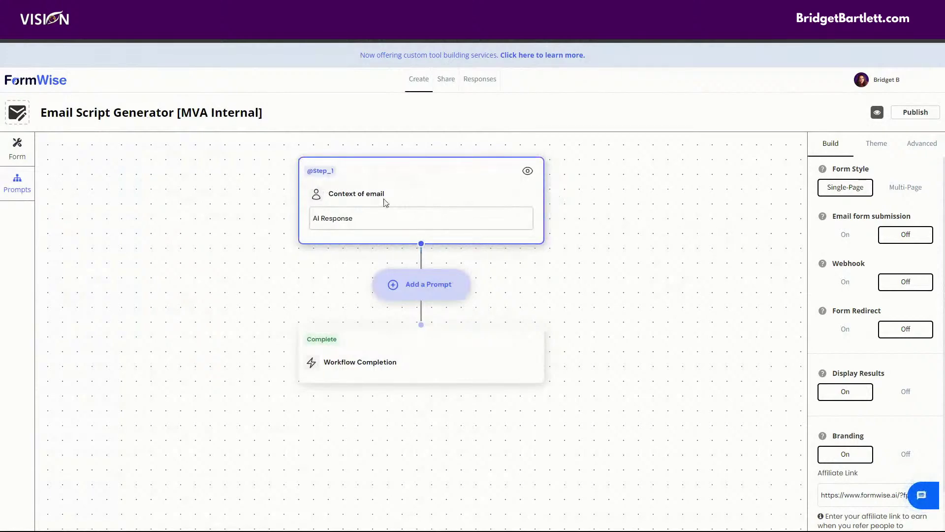
pyautogui.click(371, 181)
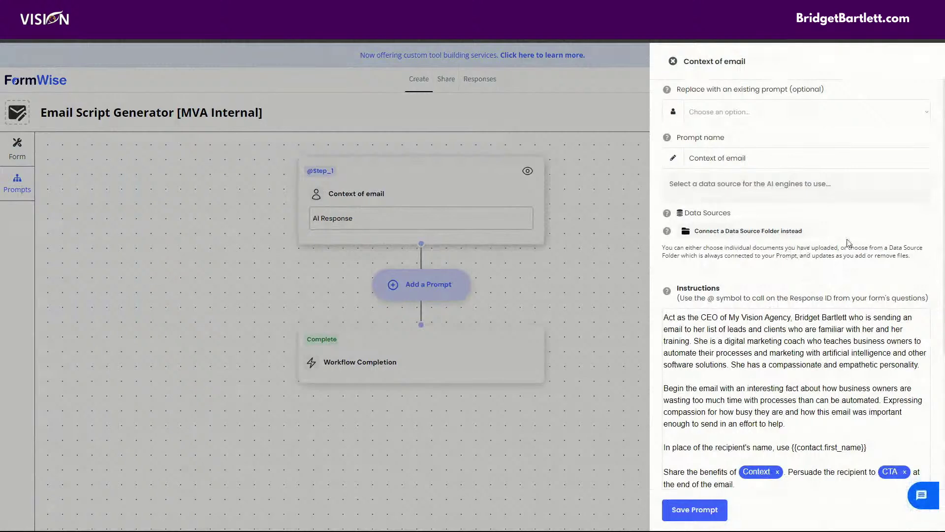
pyautogui.scroll(-2, 718, 114)
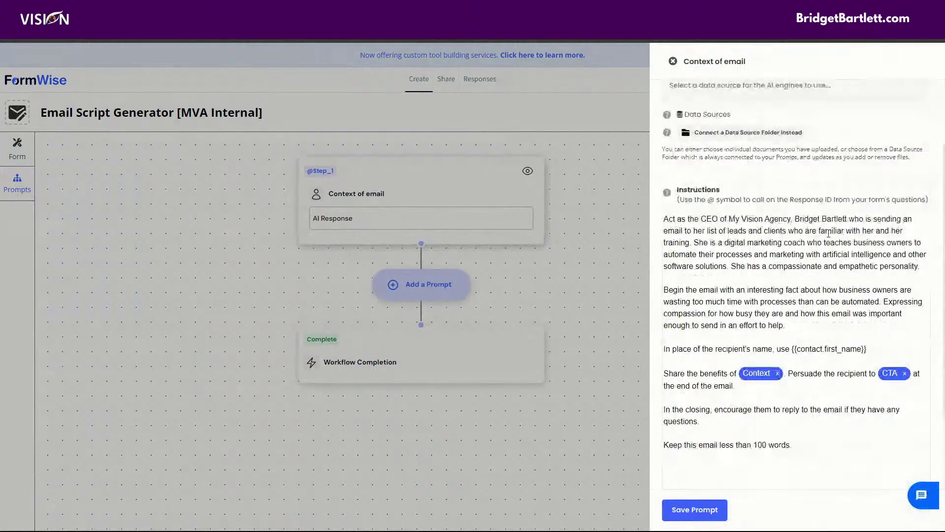
pyautogui.click(736, 133)
pyautogui.click(471, 303)
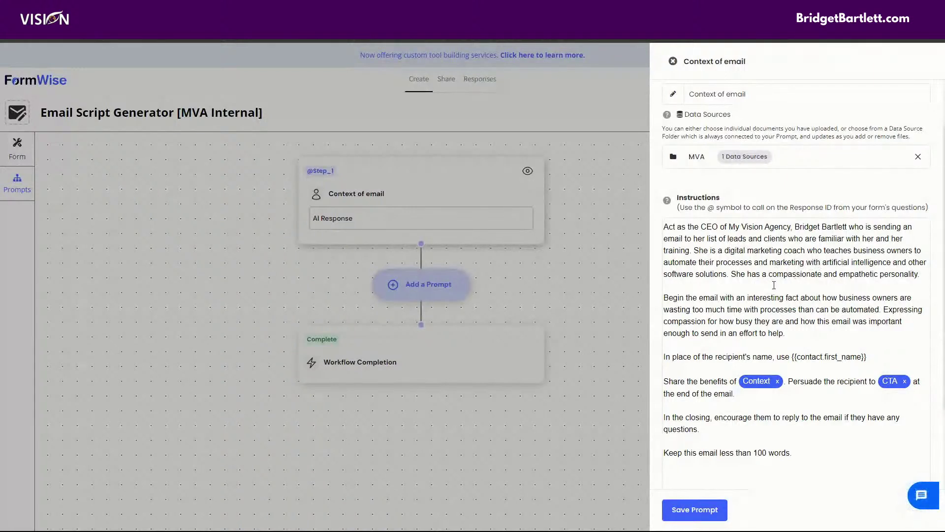
pyautogui.scroll(-1, 758, 286)
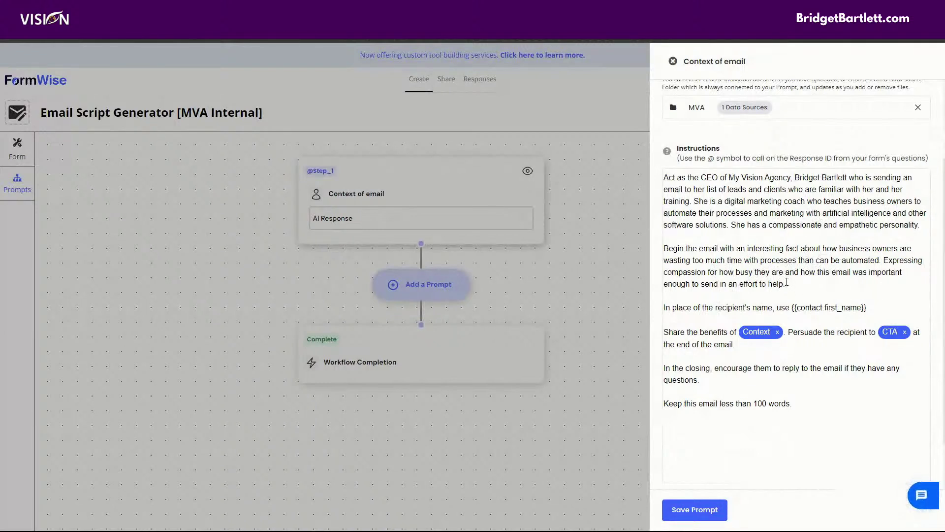
# Step: Highlight the {{contact.first_name}} placeholder in the instructions, then save the Context of email prompt
pyautogui.scroll(-2, 801, 280)
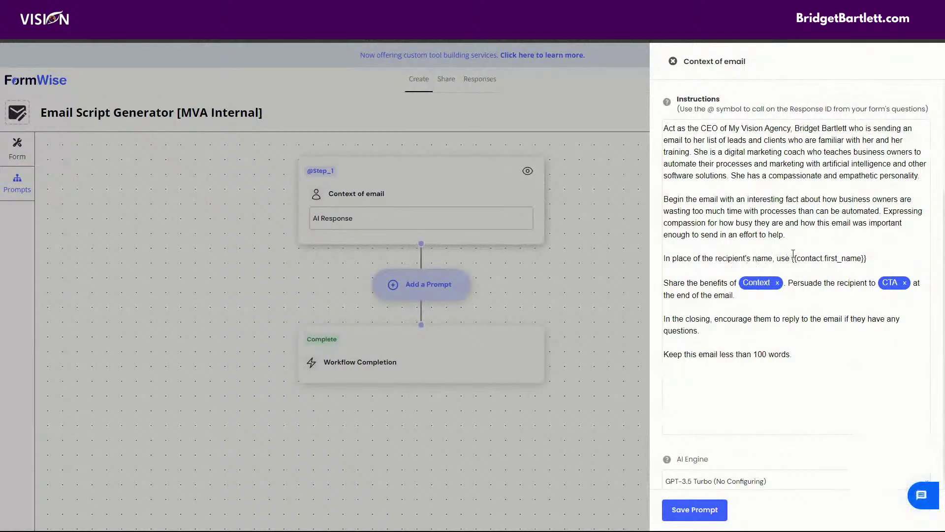
pyautogui.moveTo(792, 258); pyautogui.dragTo(868, 258)
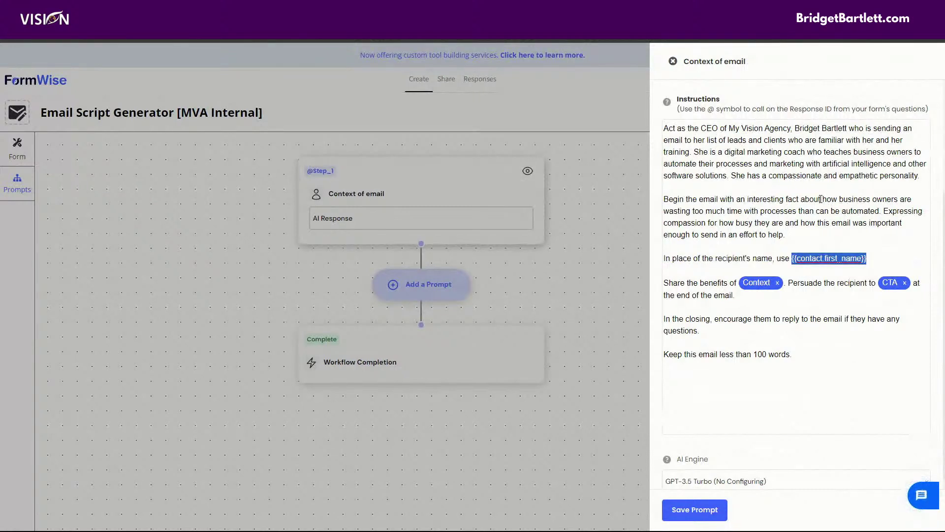
pyautogui.click(841, 259)
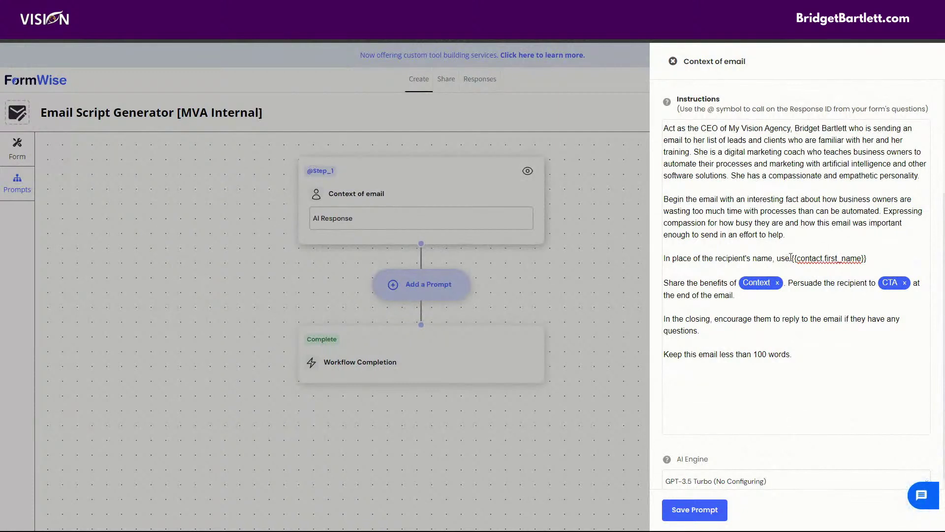
pyautogui.moveTo(792, 260); pyautogui.dragTo(874, 259)
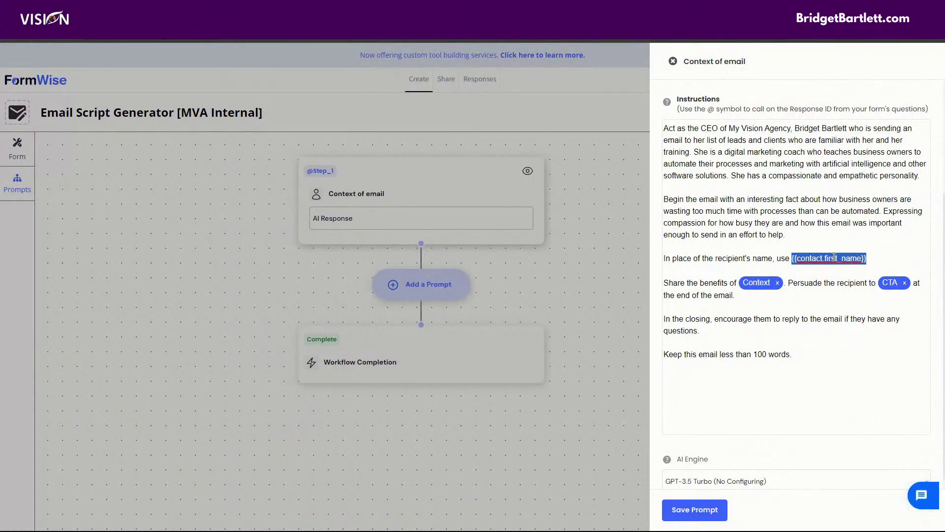
pyautogui.click(832, 210)
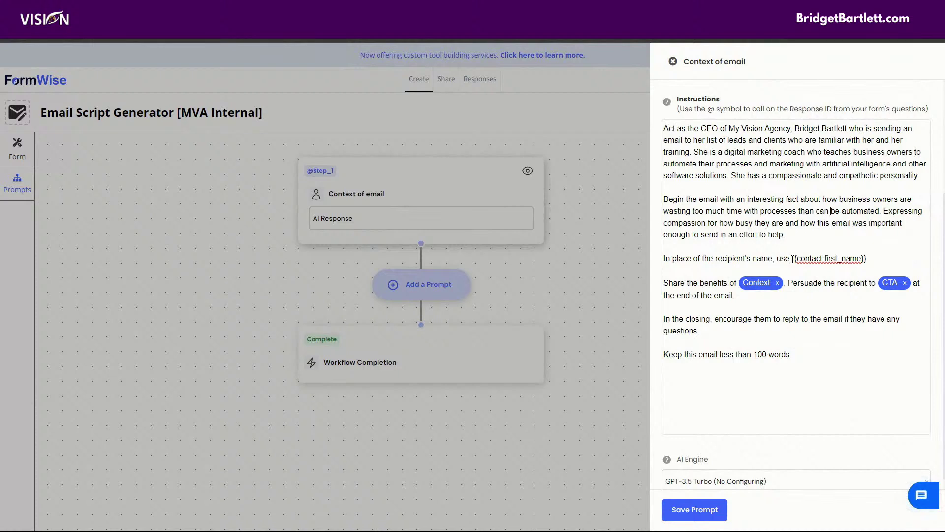
pyautogui.moveTo(792, 258); pyautogui.dragTo(872, 257)
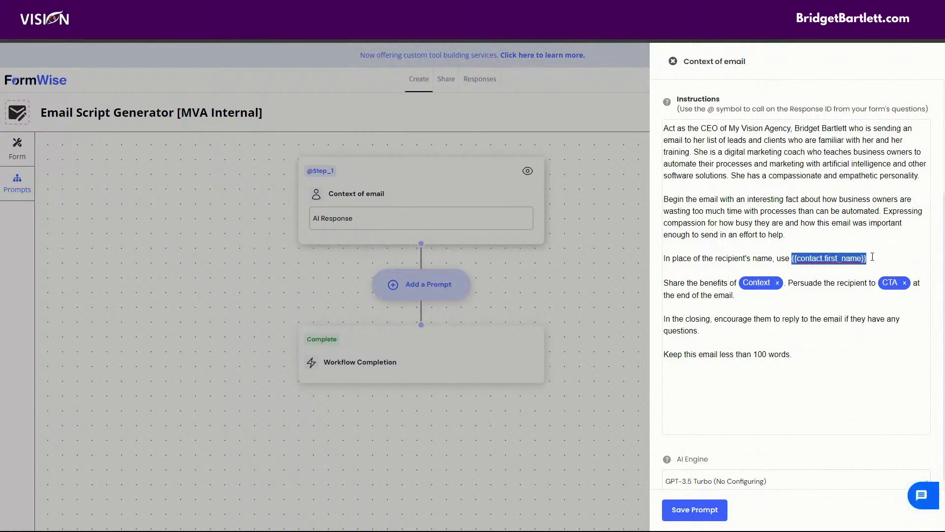
pyautogui.click(797, 210)
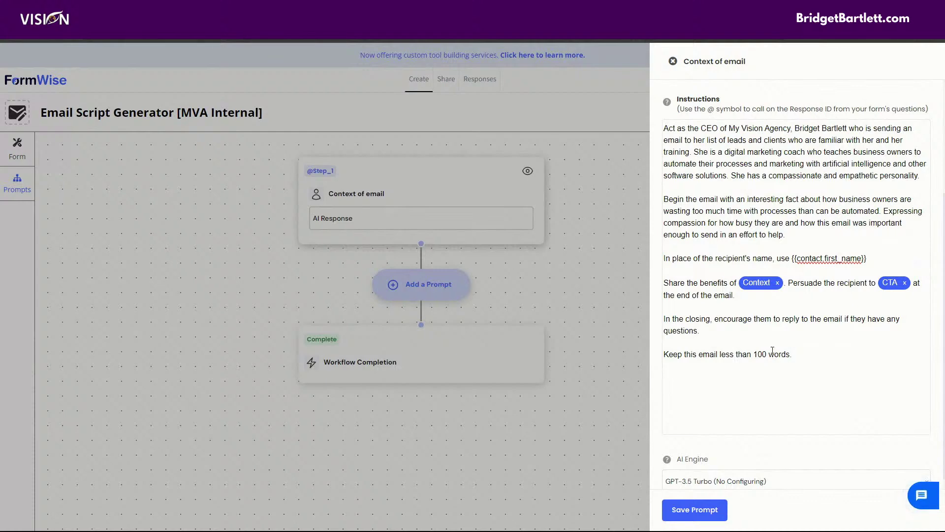
pyautogui.click(692, 511)
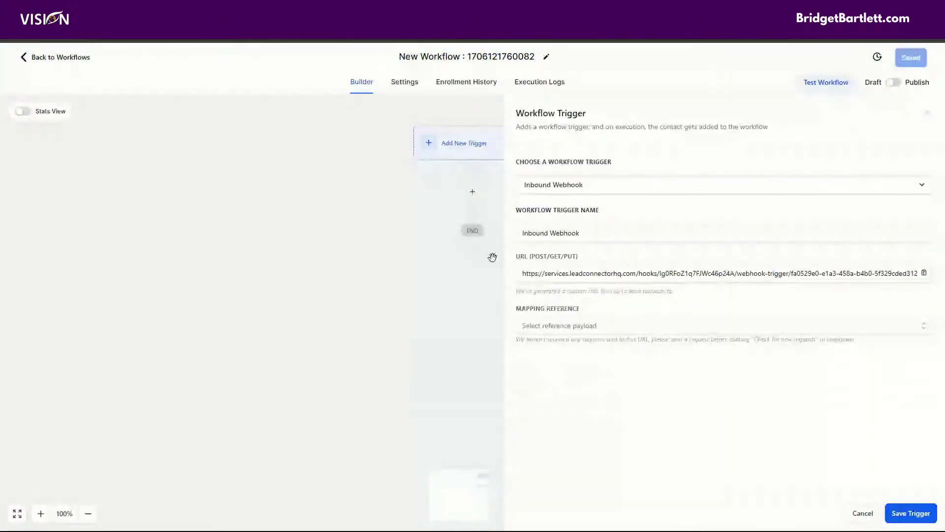
# Step: Copy the URL from the Workflow Trigger panel's URL (POST/GET/PUT) field
pyautogui.click(924, 274)
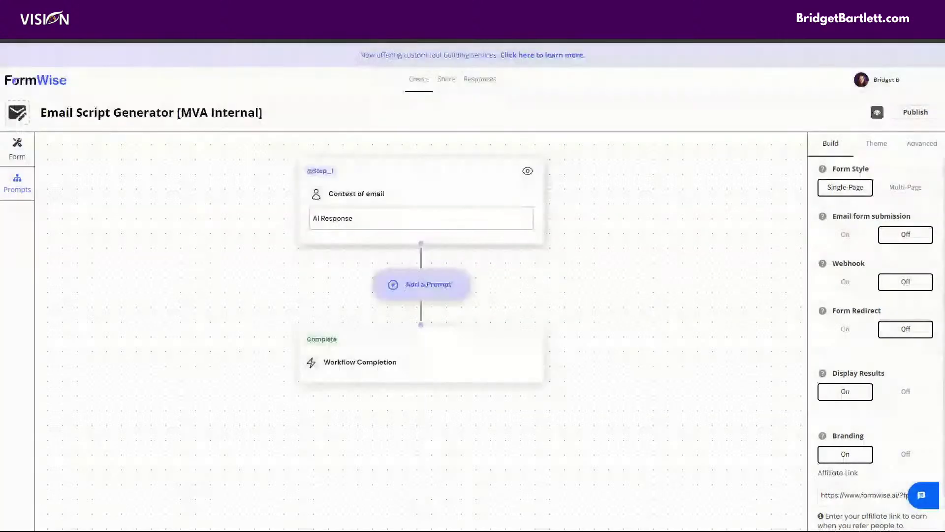
# Step: Turn Webhook on with the pasted GoHighLevel URL, publish the form, and show its Share page
pyautogui.click(845, 284)
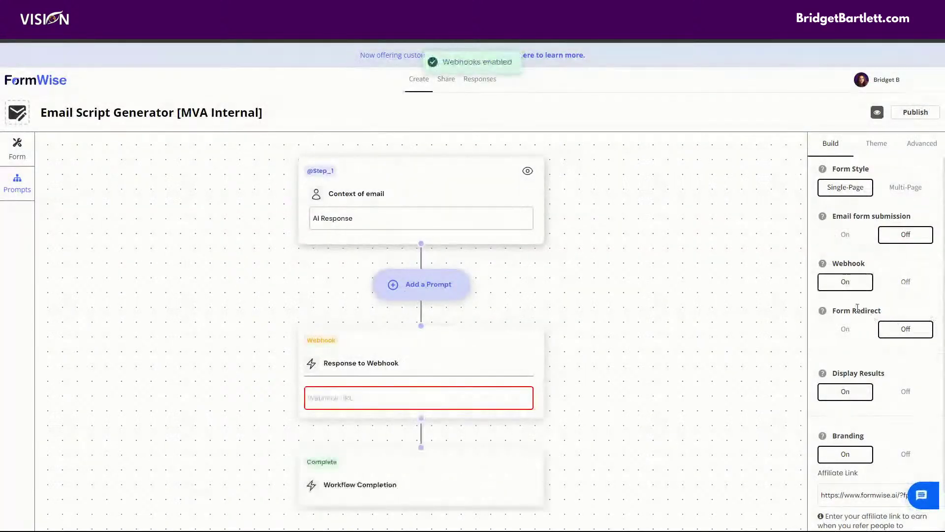
pyautogui.click(419, 402)
pyautogui.hotkey('ctrl', 'v')
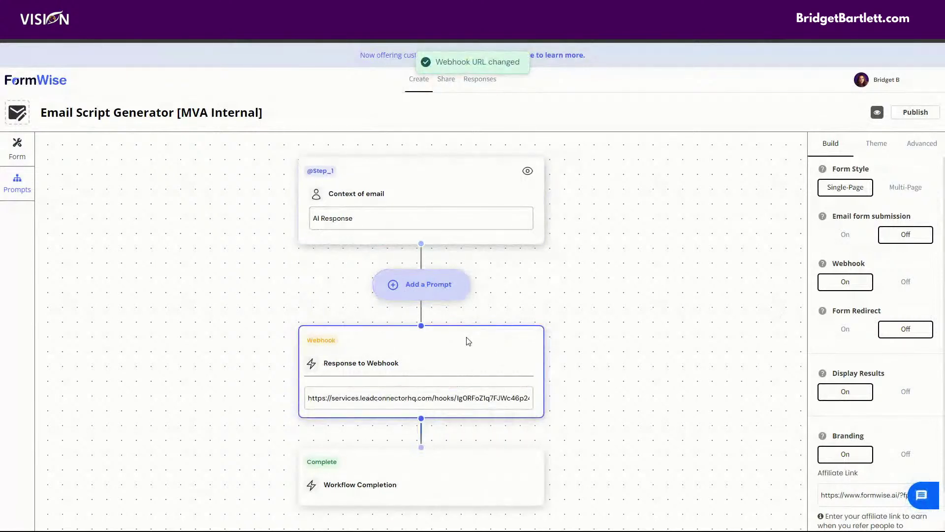
pyautogui.click(928, 115)
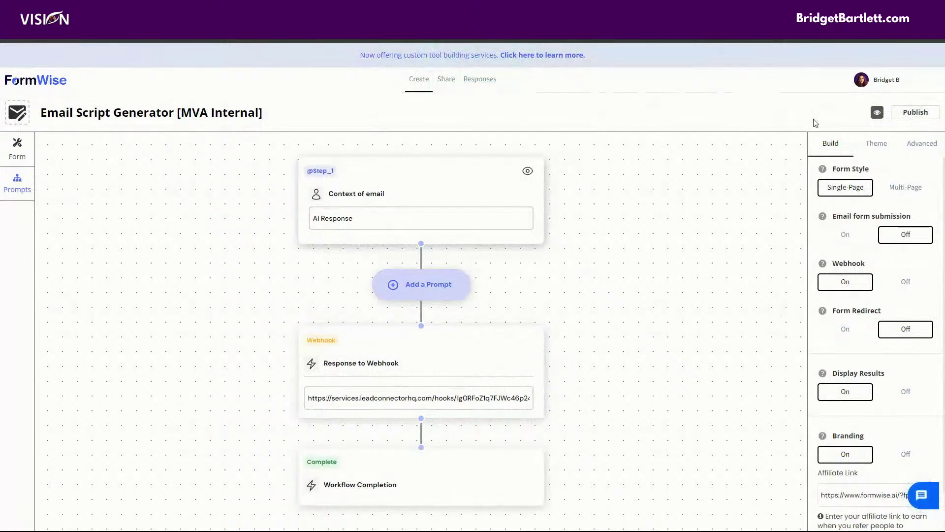
pyautogui.click(446, 80)
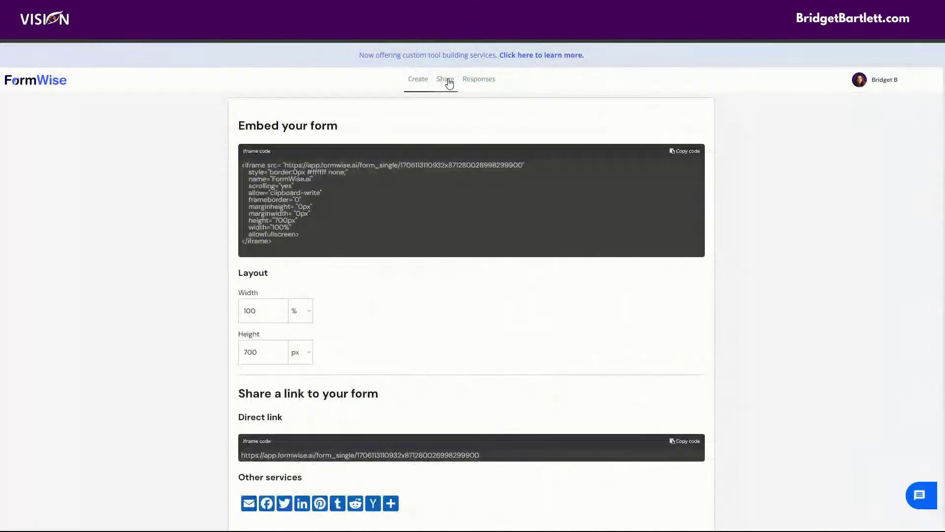
# Step: Load the form's copied direct link in a maximized Chrome Incognito window
pyautogui.click(689, 442)
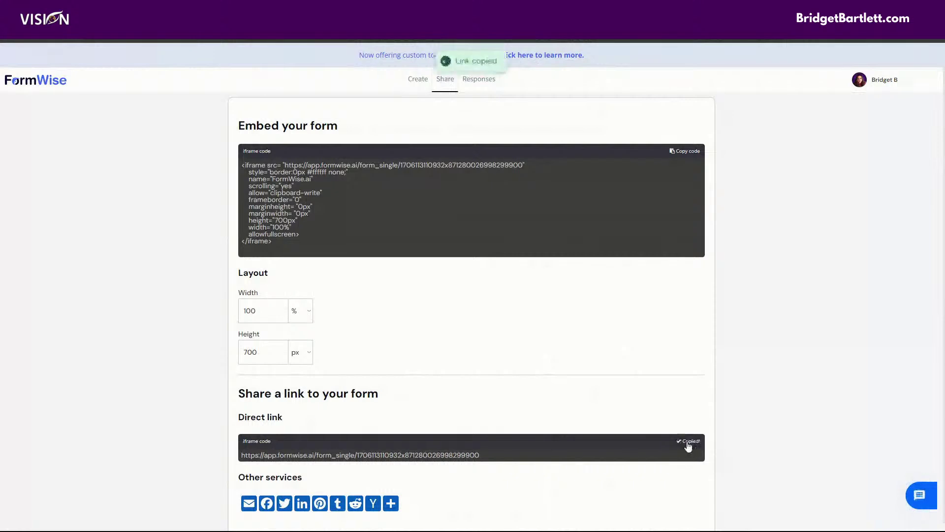
pyautogui.click(931, 40)
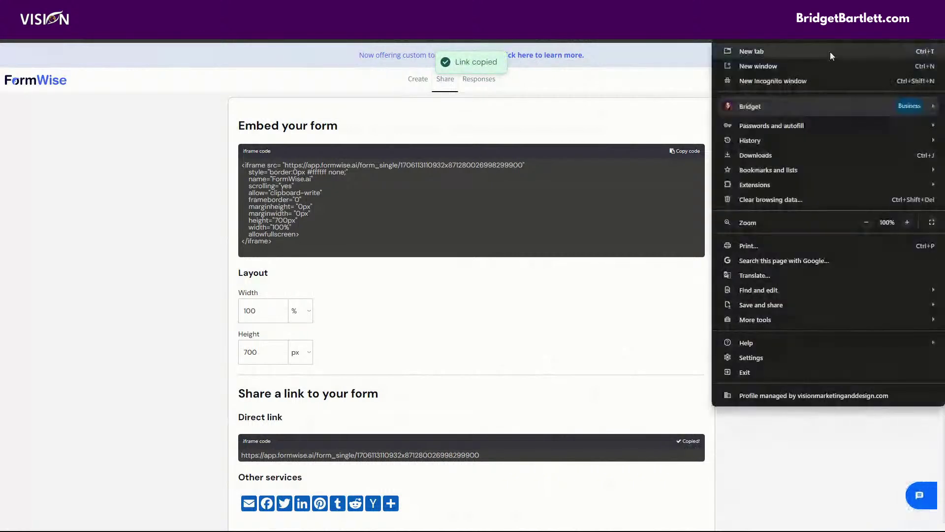
pyautogui.click(802, 85)
pyautogui.moveTo(853, 24); pyautogui.dragTo(779, 30)
pyautogui.press('super+Up')
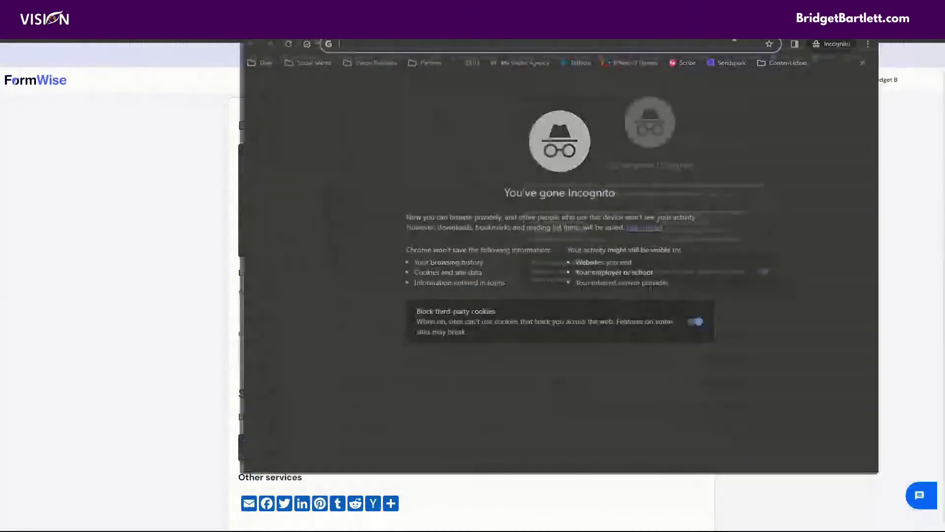
pyautogui.hotkey('ctrl', 'v')
pyautogui.press('Return')
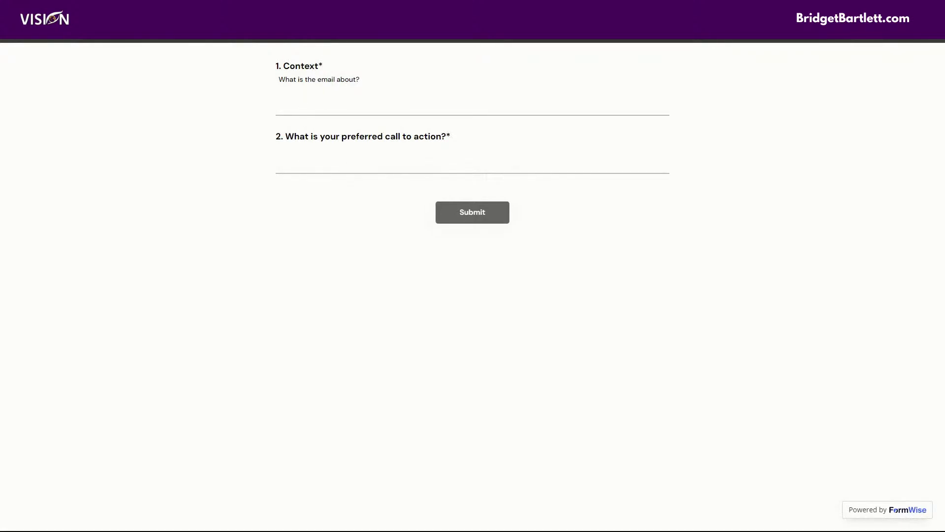
# Step: Answer Context with 'How to automate your business processes using Formwise', fixing the typo
pyautogui.click(324, 99)
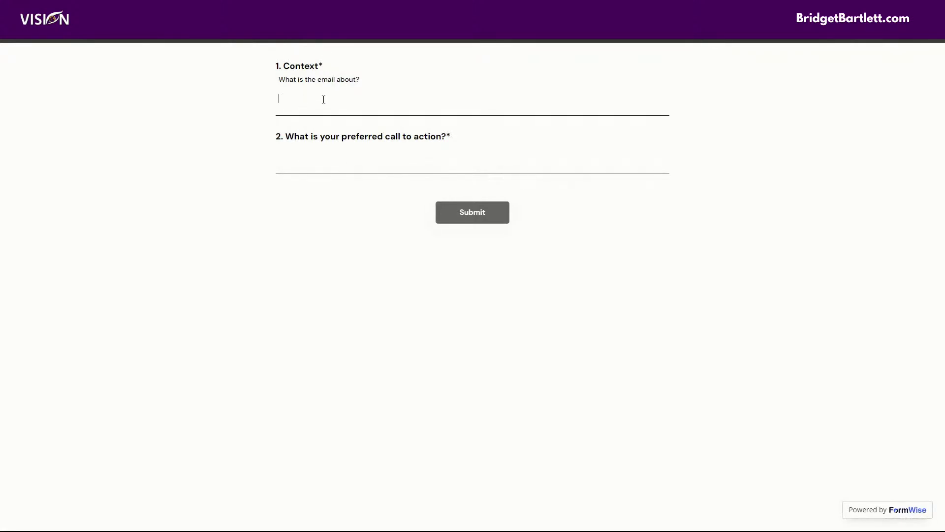
pyautogui.write('How to automate your business processes using Forwiu')
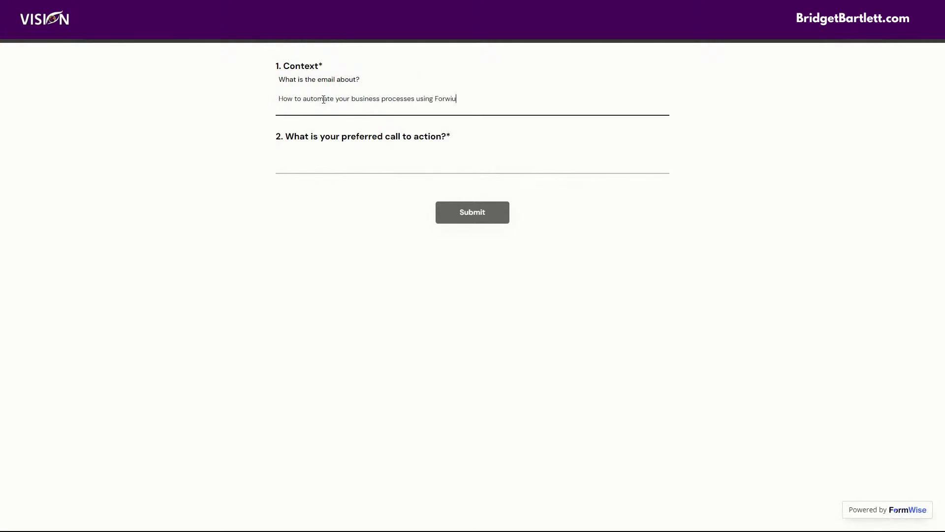
pyautogui.press('BackSpace')
pyautogui.write('se')
pyautogui.click(446, 97)
pyautogui.write('m')
pyautogui.click(365, 154)
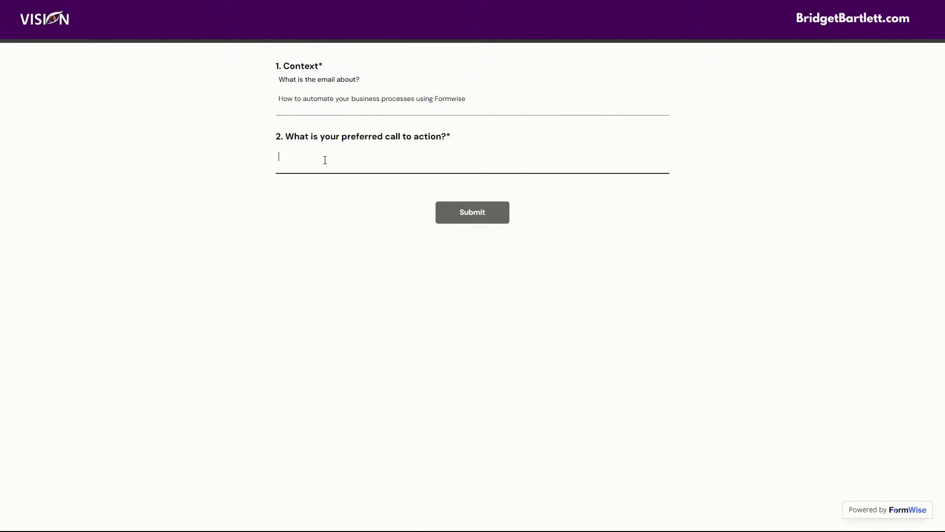
pyautogui.write('To create a free trial of Formwise, visit ht')
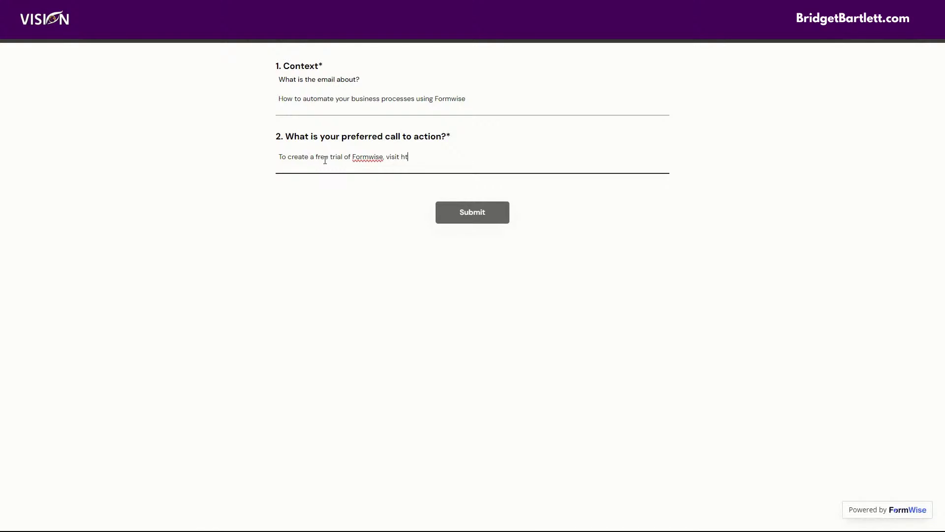
pyautogui.write('tps://myvbisisionagn')
pyautogui.press('BackSpace')
pyautogui.press('BackSpace')
pyautogui.write('gency.com/fornwmwis')
# Step: Submit the answers, then highlight the generated subject line and the {{contact.first_name}} greeting
pyautogui.click(476, 217)
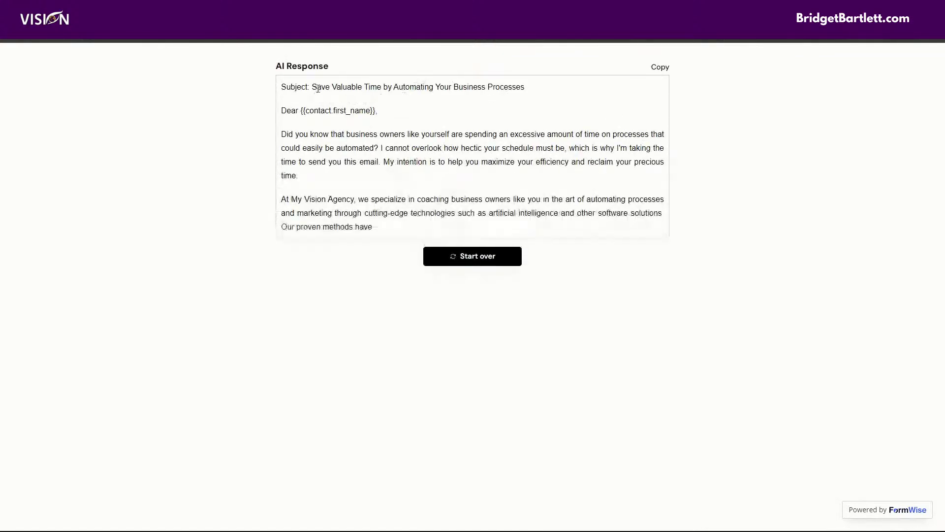
pyautogui.moveTo(281, 87); pyautogui.dragTo(557, 91)
pyautogui.click(556, 91)
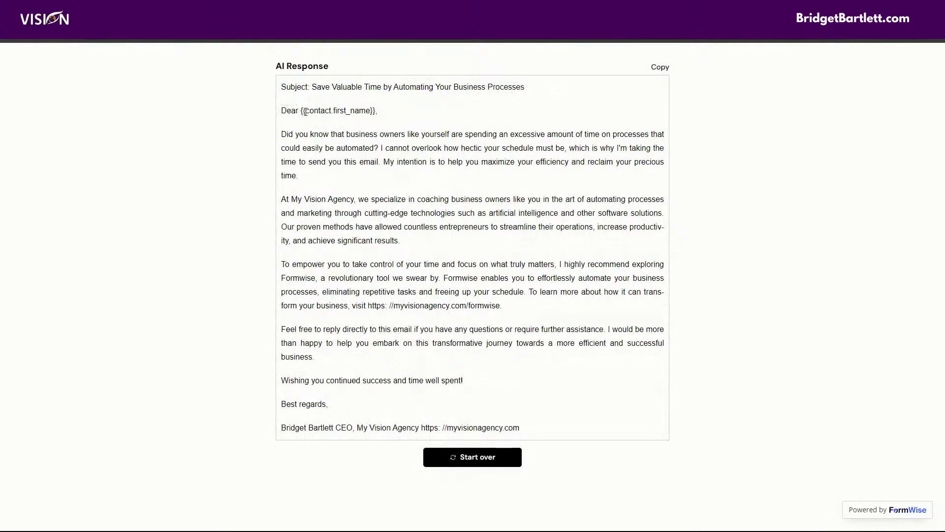
pyautogui.moveTo(301, 110); pyautogui.dragTo(377, 111)
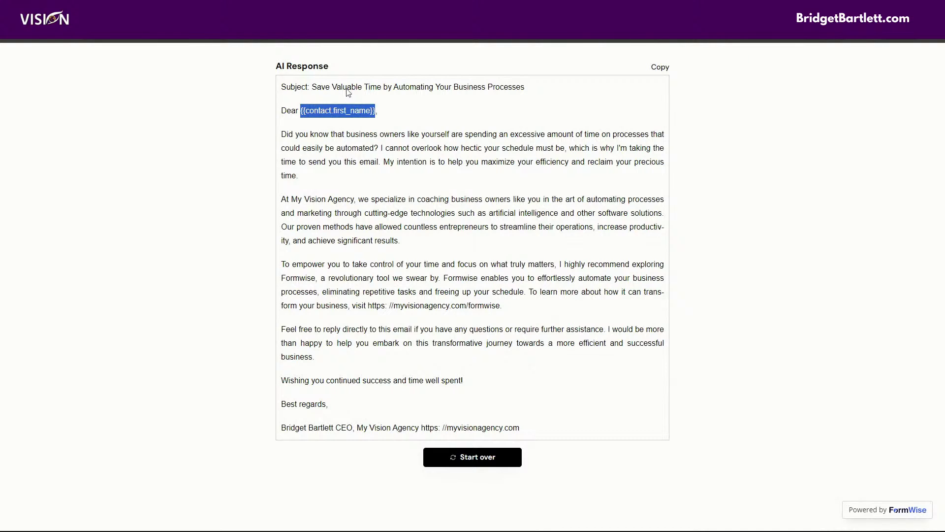
# Step: Clear the greeting highlight, close the Incognito window and return to the Create tab
pyautogui.click(345, 111)
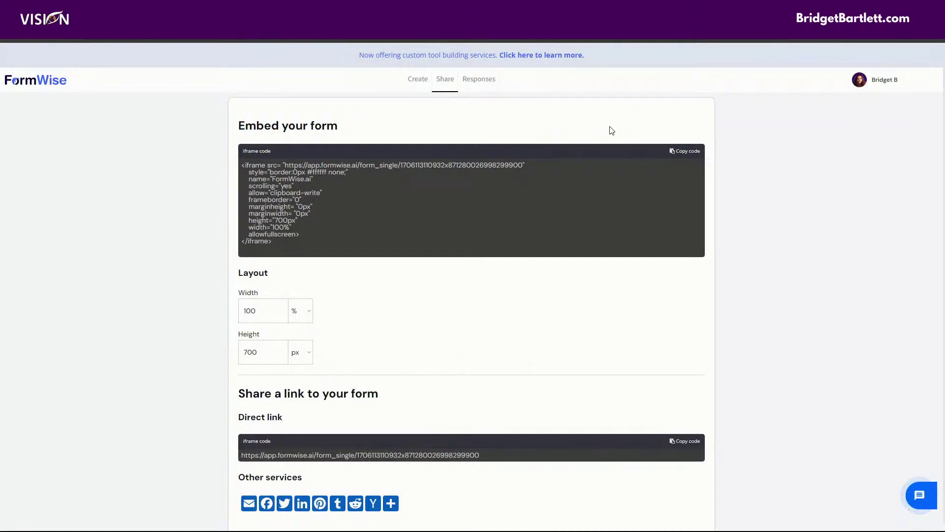
pyautogui.click(418, 82)
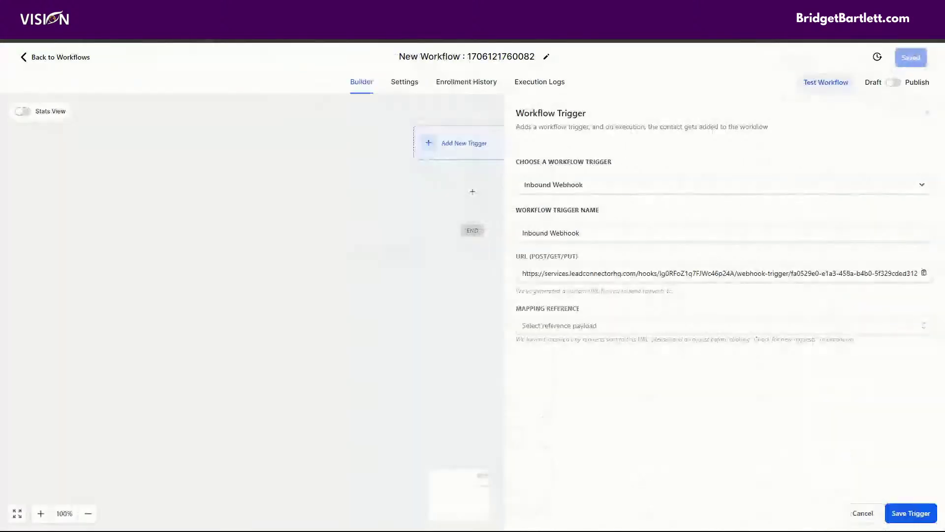
pyautogui.click(555, 333)
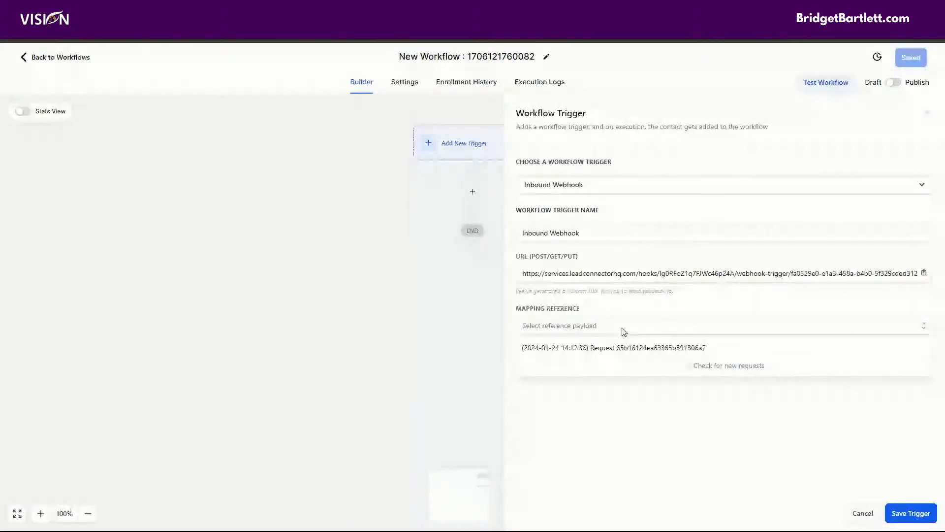
pyautogui.click(567, 347)
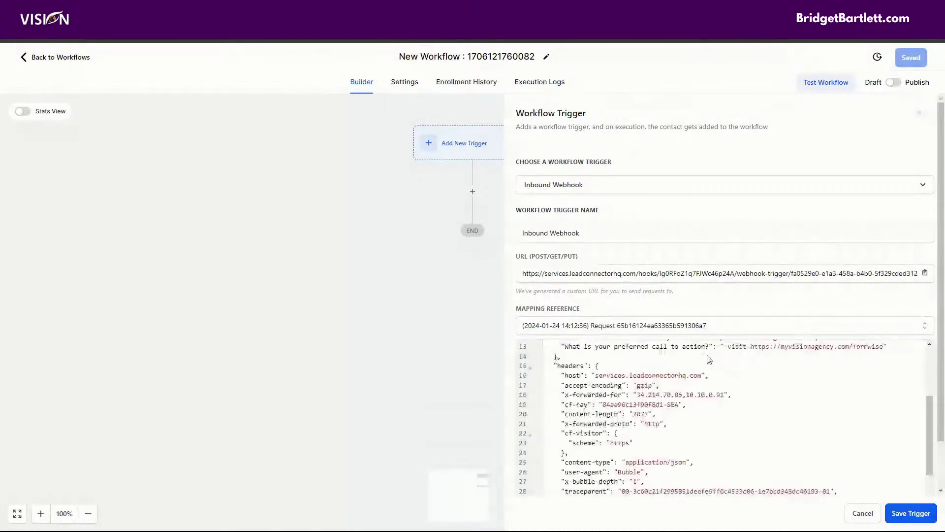
pyautogui.scroll(-3, 677, 339)
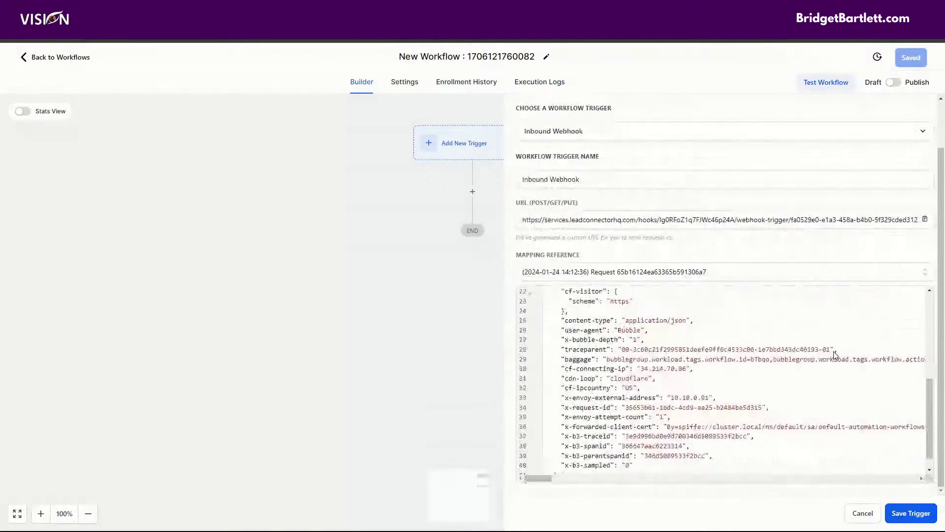
pyautogui.click(910, 513)
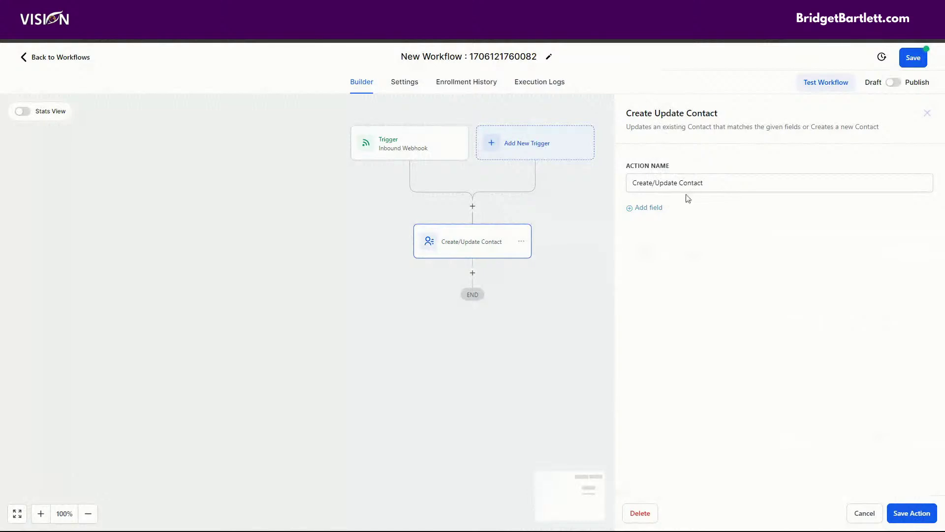
# Step: Add a field row to the Create/Update Contact action and open its Select Field list
pyautogui.click(652, 209)
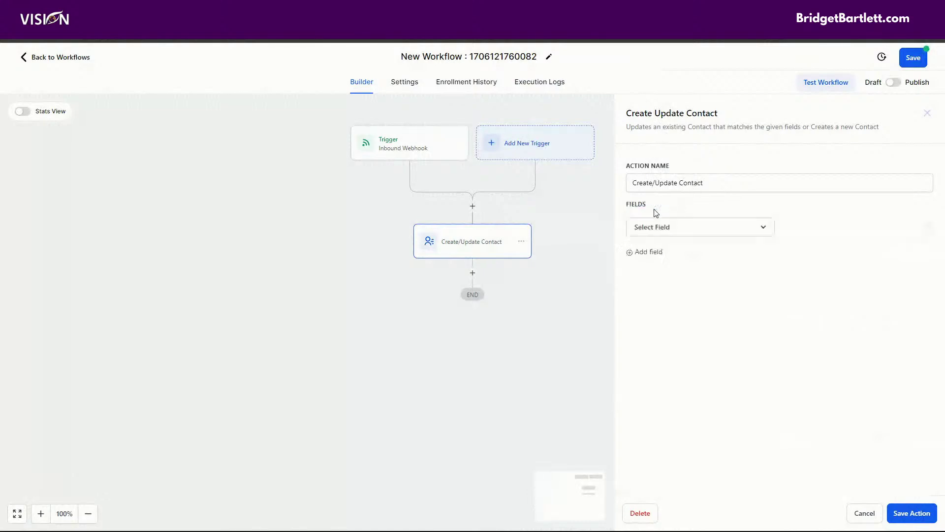
pyautogui.click(692, 234)
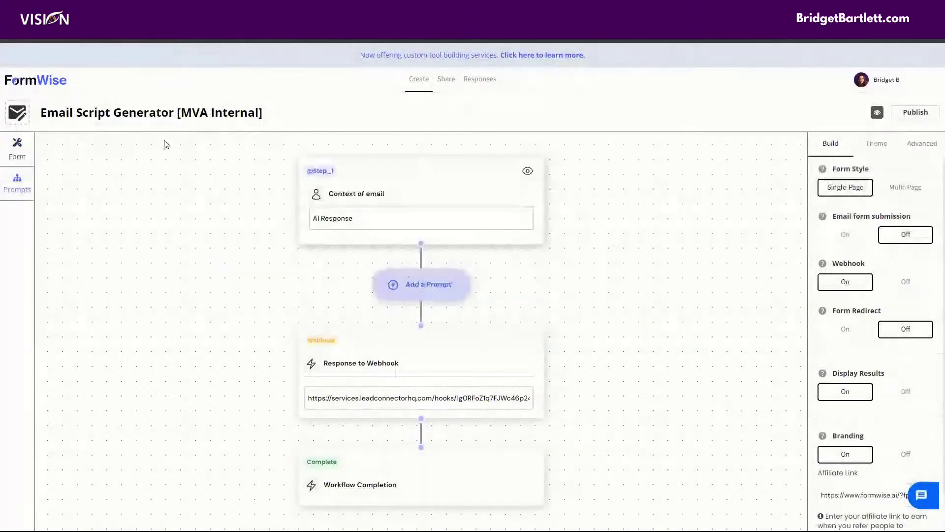
# Step: Open Email Script Generator [MVA Internal] for editing and scroll to its Context and CTA questions
pyautogui.click(11, 150)
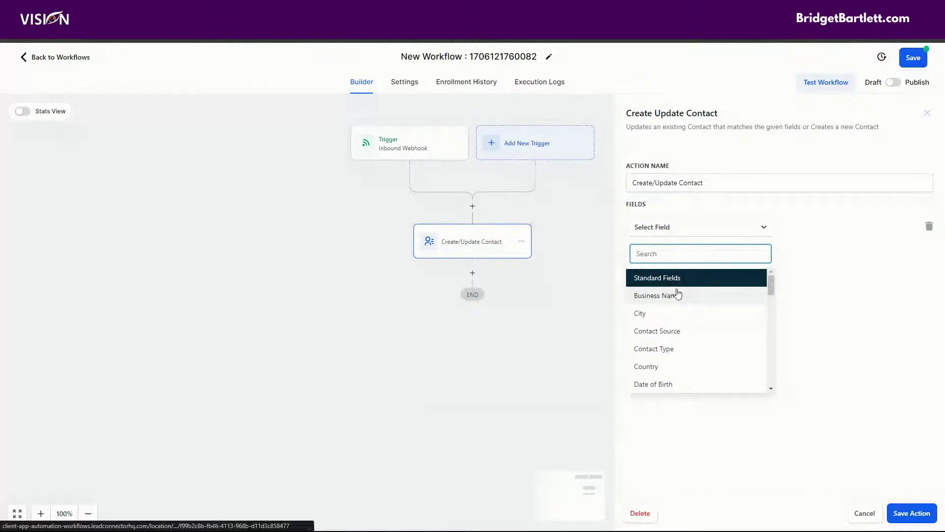
pyautogui.scroll(-3, 677, 297)
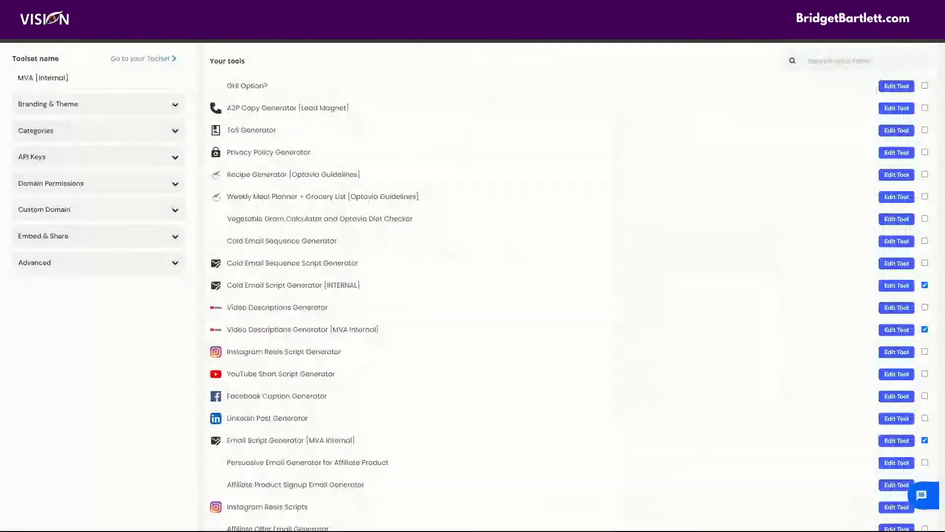
pyautogui.click(896, 440)
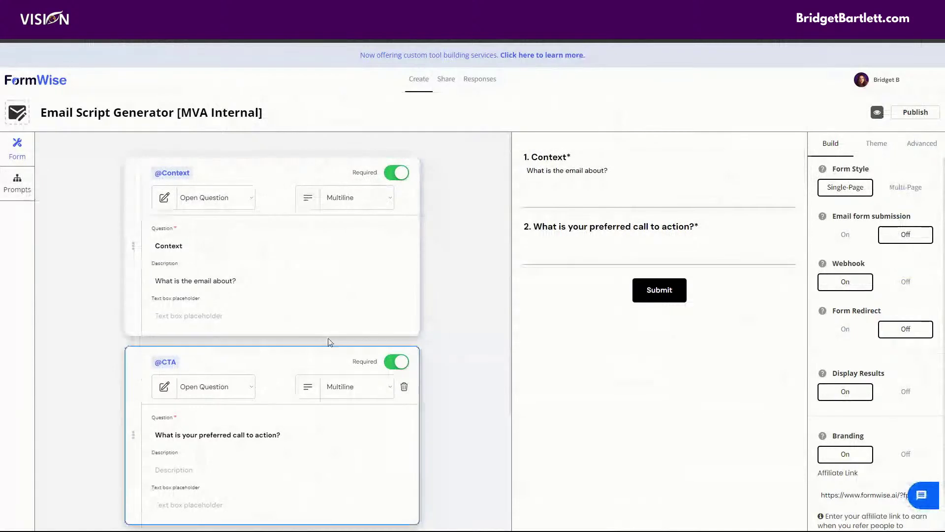
pyautogui.scroll(-3, 344, 345)
# Step: Add a new question reading 'What is the email of the person you want to forward this to'
pyautogui.click(261, 390)
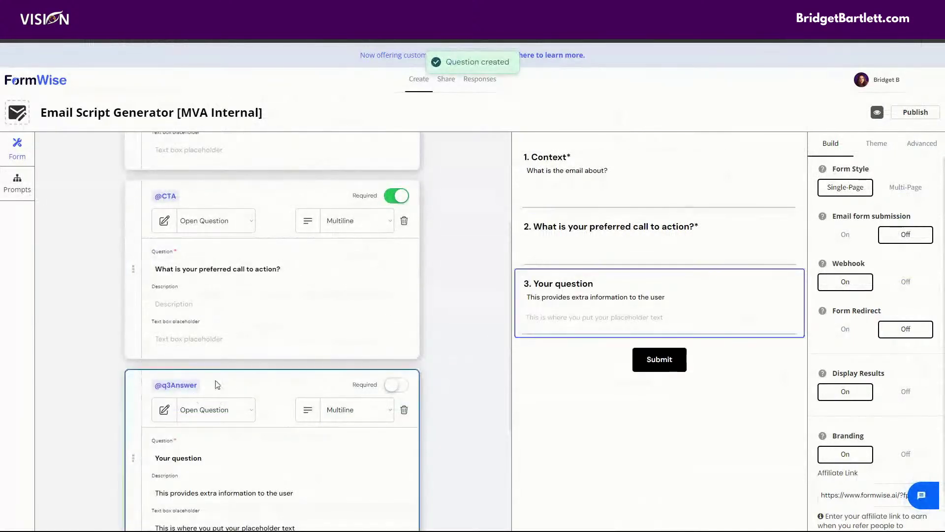
pyautogui.click(191, 310)
pyautogui.tripleClick(191, 311)
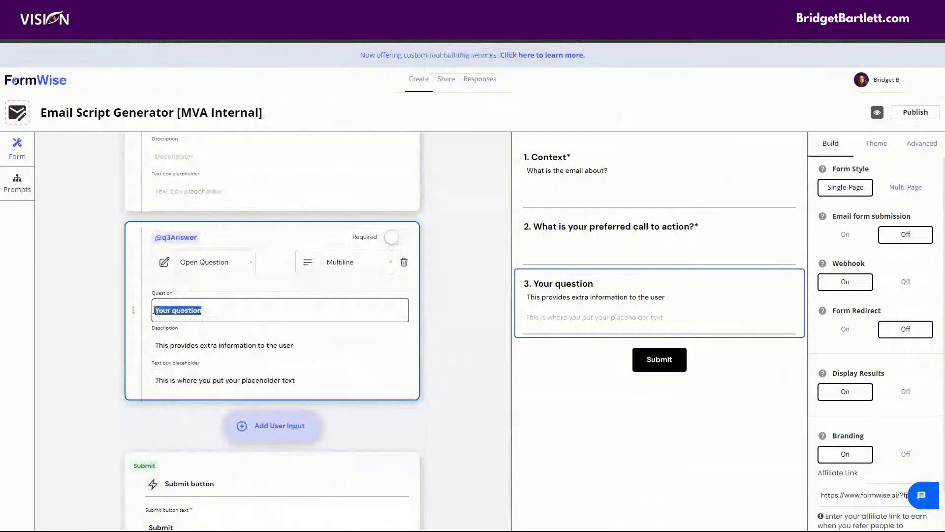
pyautogui.write('What is the email of the pers')
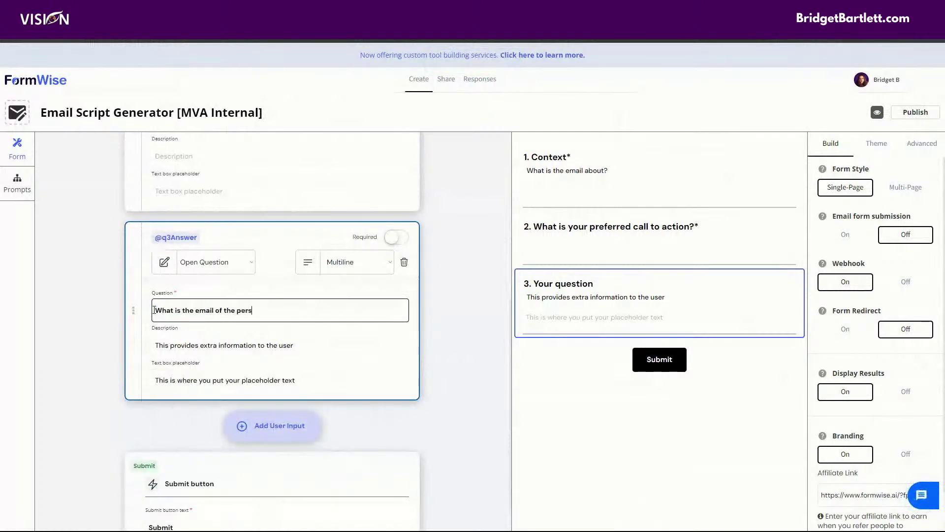
pyautogui.write('on you want to forward this to')
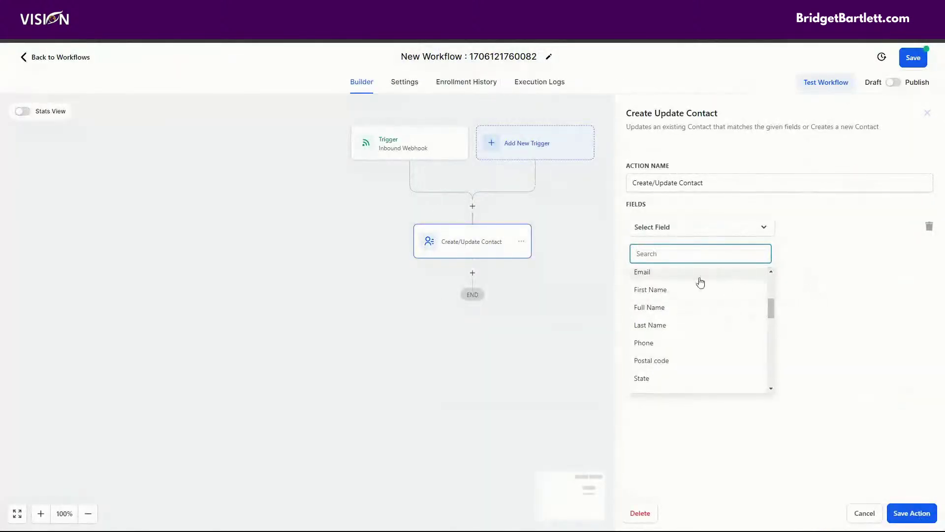
# Step: Choose Email as the contact field and browse Inbound Webhook Trigger > Ai_response values for it
pyautogui.click(661, 273)
pyautogui.click(846, 225)
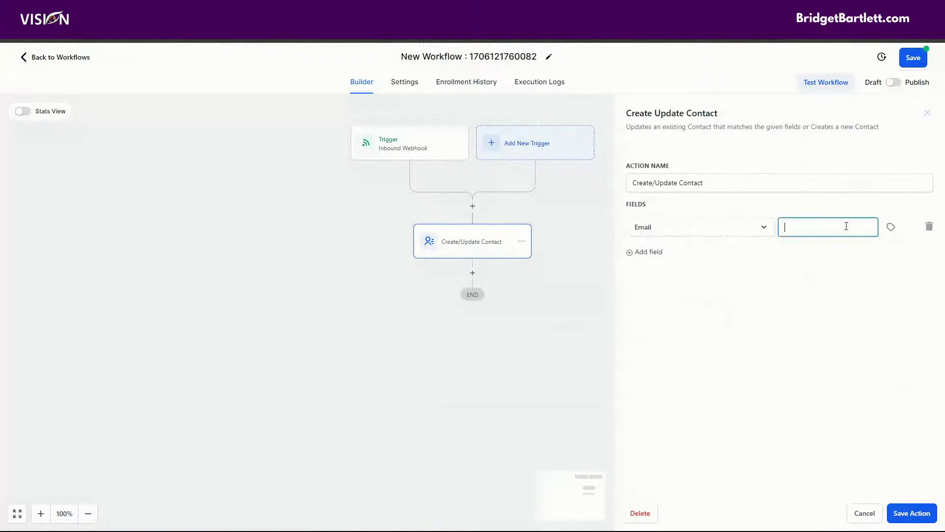
pyautogui.click(890, 227)
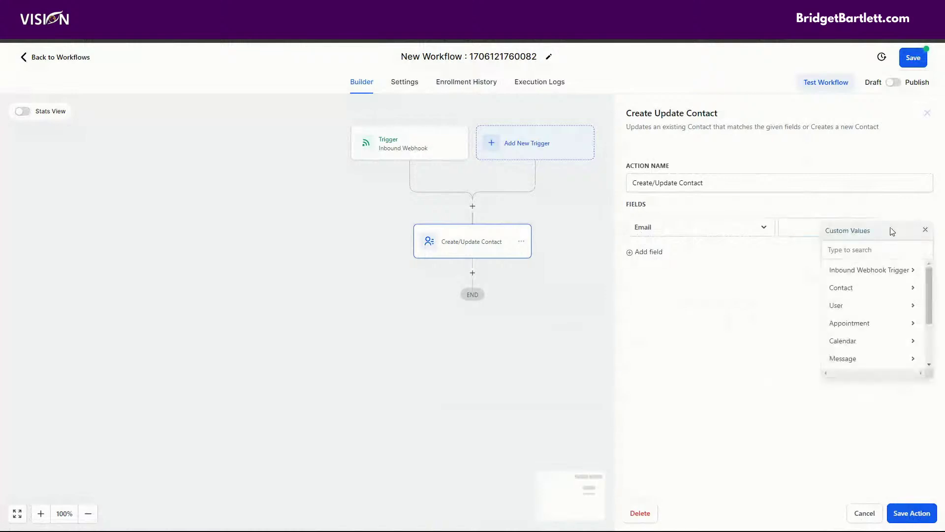
pyautogui.click(848, 273)
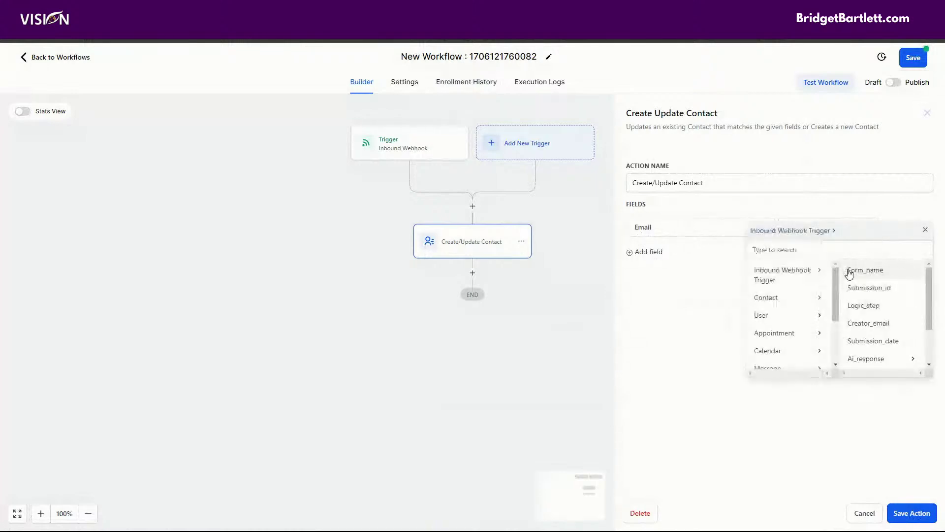
pyautogui.scroll(-2, 882, 305)
pyautogui.click(882, 310)
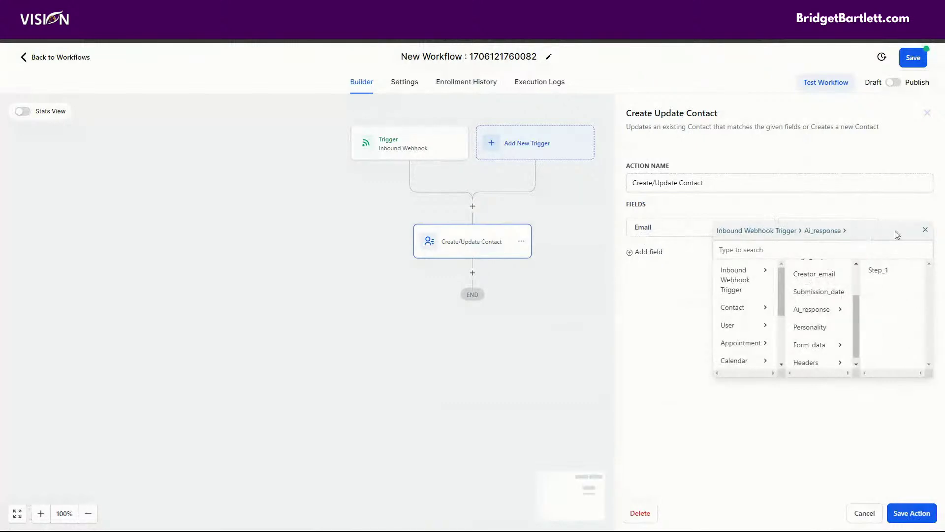
pyautogui.click(925, 232)
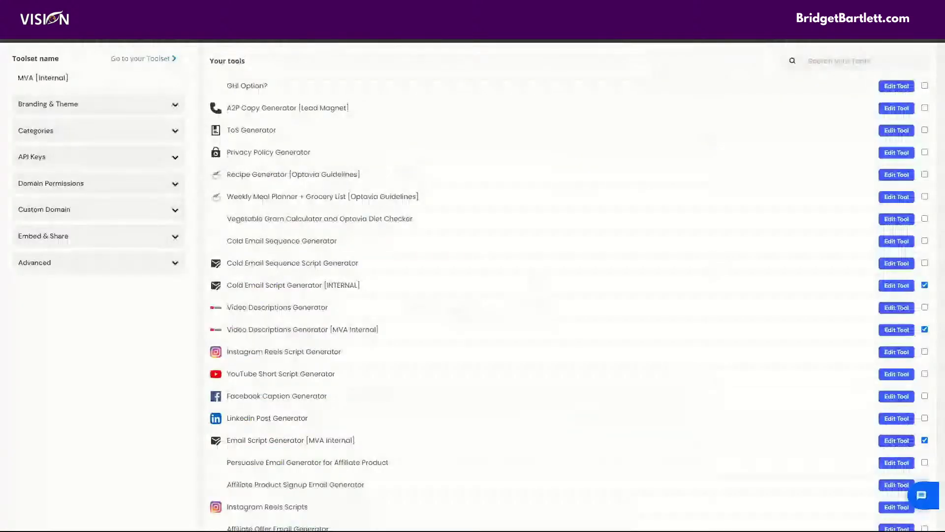
# Step: Scroll back up the toolset list and return to the FormWise tools dashboard
pyautogui.scroll(3, 477, 287)
pyautogui.scroll(5, 465, 294)
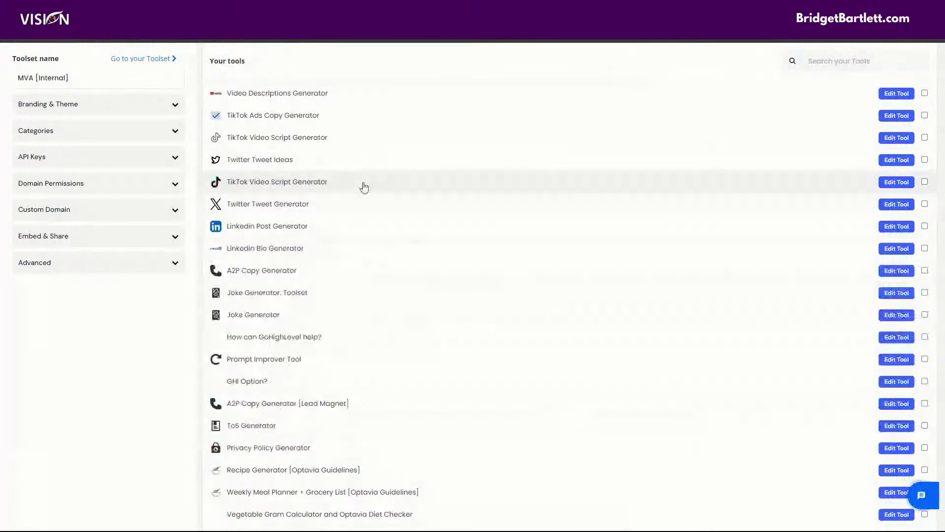
pyautogui.scroll(3, 345, 147)
pyautogui.scroll(1, 363, 147)
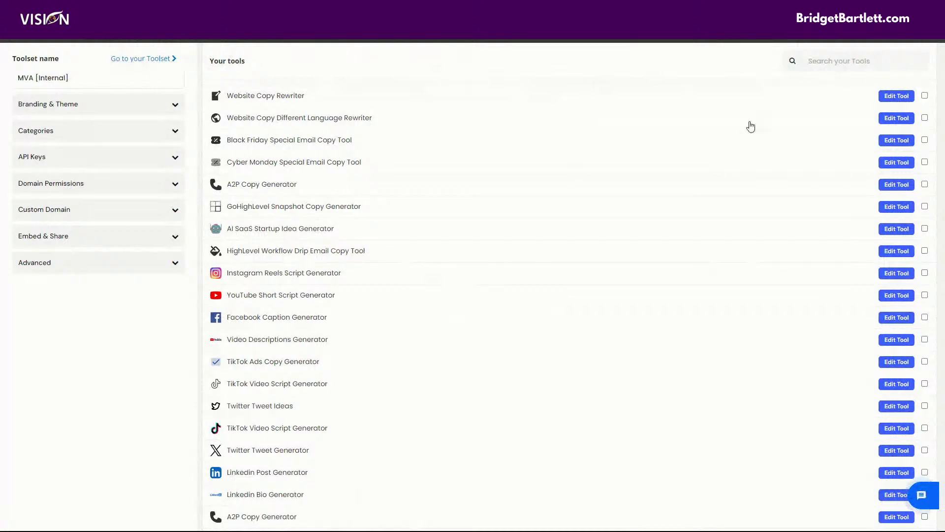
pyautogui.scroll(10, 762, 117)
pyautogui.scroll(15, 852, 116)
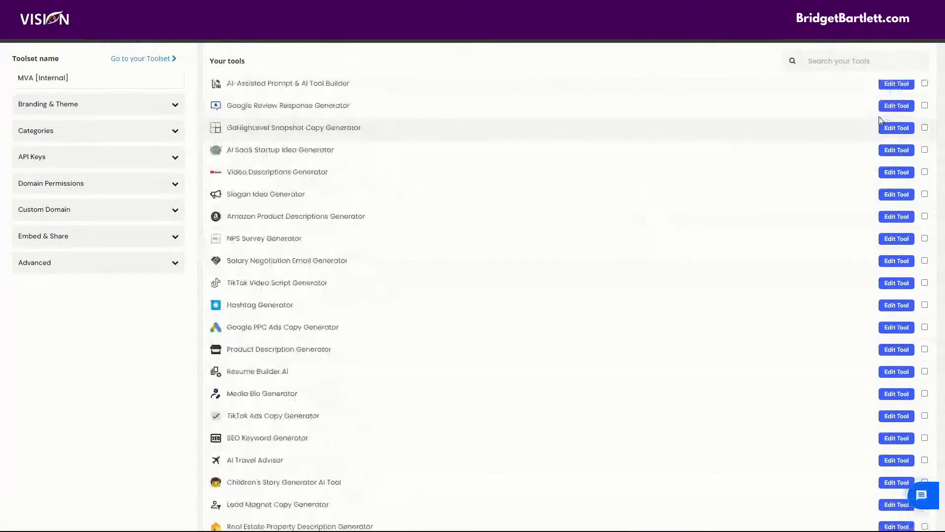
pyautogui.click(921, 66)
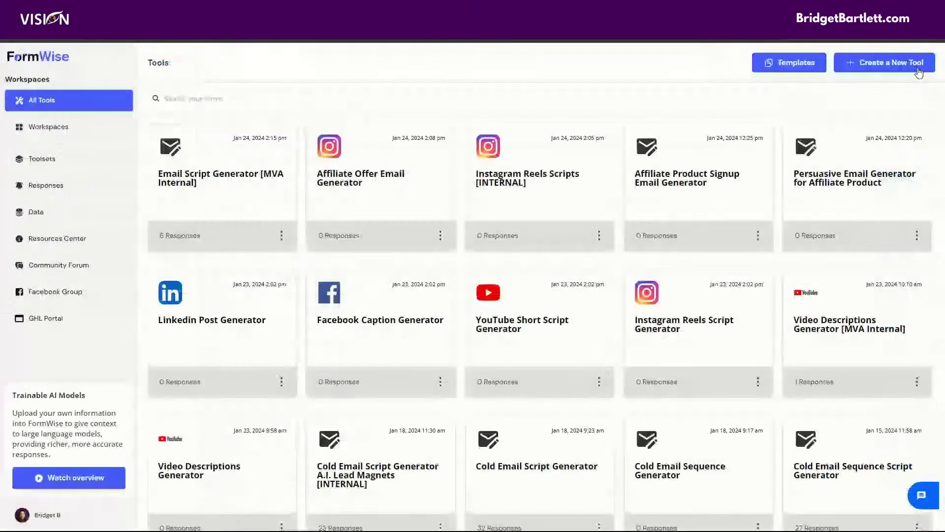
# Step: Open the GHL Portal sub-accounts list and search it for 'my visionagnecy'
pyautogui.click(36, 324)
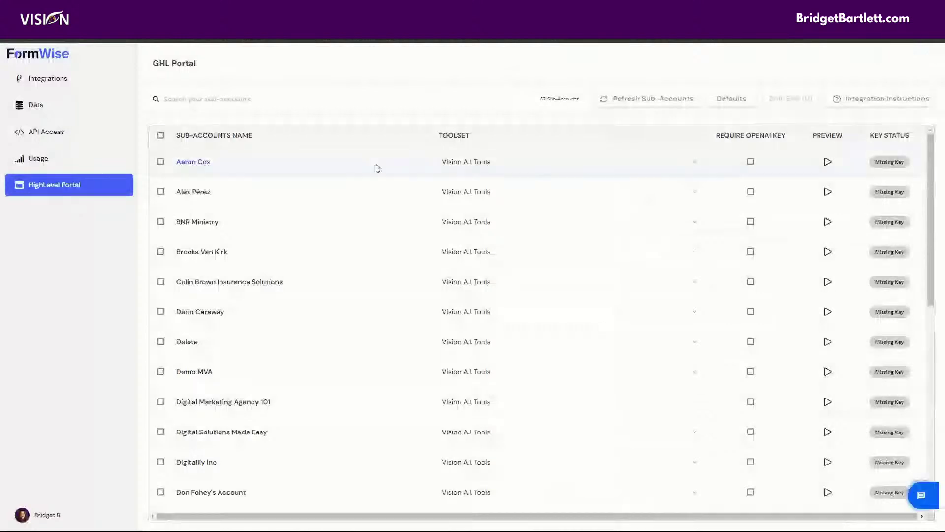
pyautogui.click(234, 100)
pyautogui.write('my ')
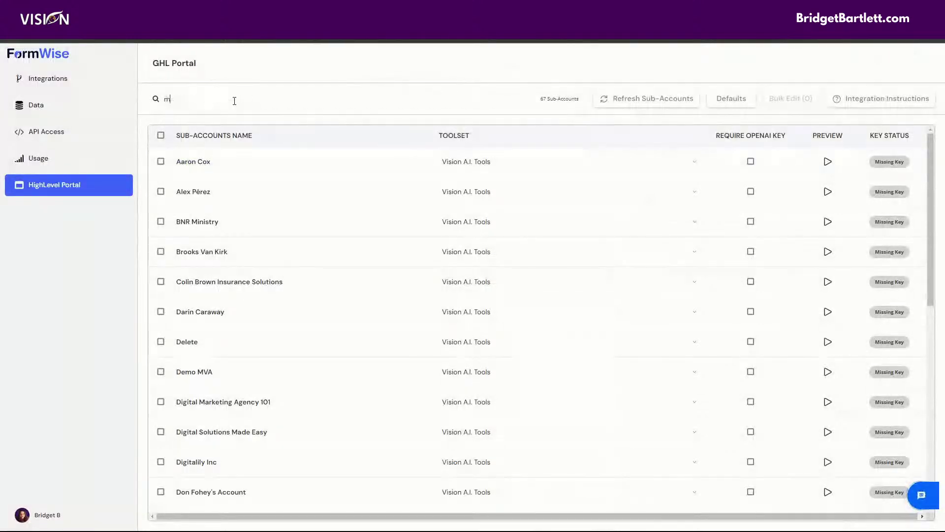
pyautogui.write('visionagnecy')
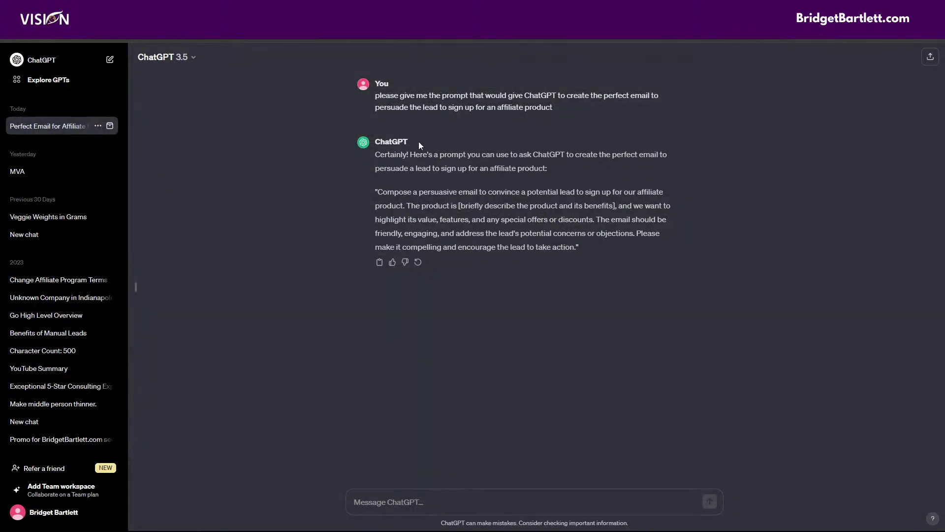
# Step: Select the original request, then the quoted persuasive-email prompt through 'take action'
pyautogui.moveTo(374, 95); pyautogui.dragTo(583, 94)
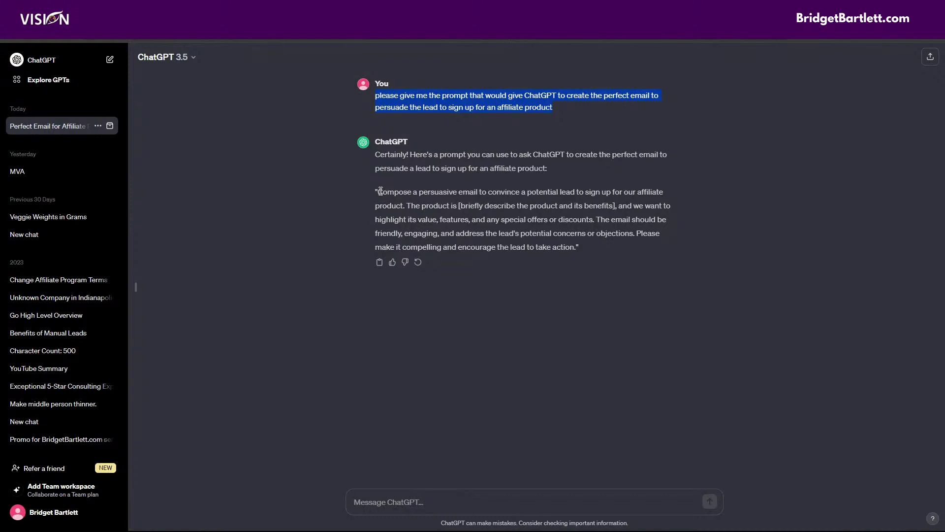
pyautogui.moveTo(377, 192); pyautogui.dragTo(572, 242)
pyautogui.hotkey('ctrl', 'c')
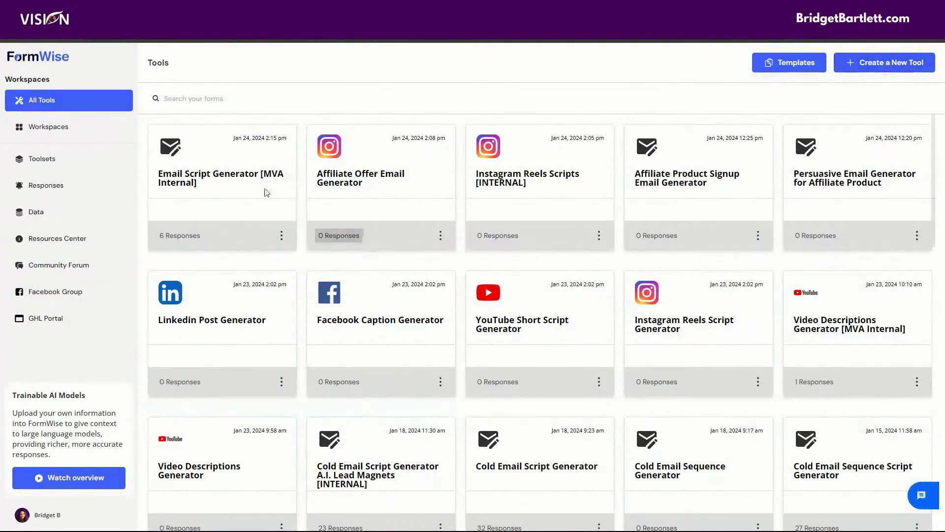
# Step: Generate a new tool with AI Tool Builder from the persuasive-email prompt, then return to the dashboard
pyautogui.click(885, 63)
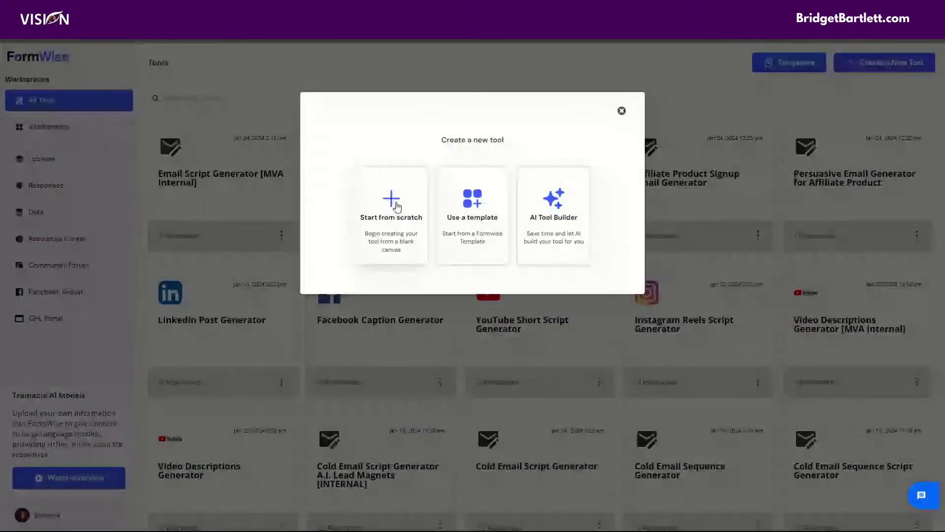
pyautogui.click(559, 214)
pyautogui.click(421, 172)
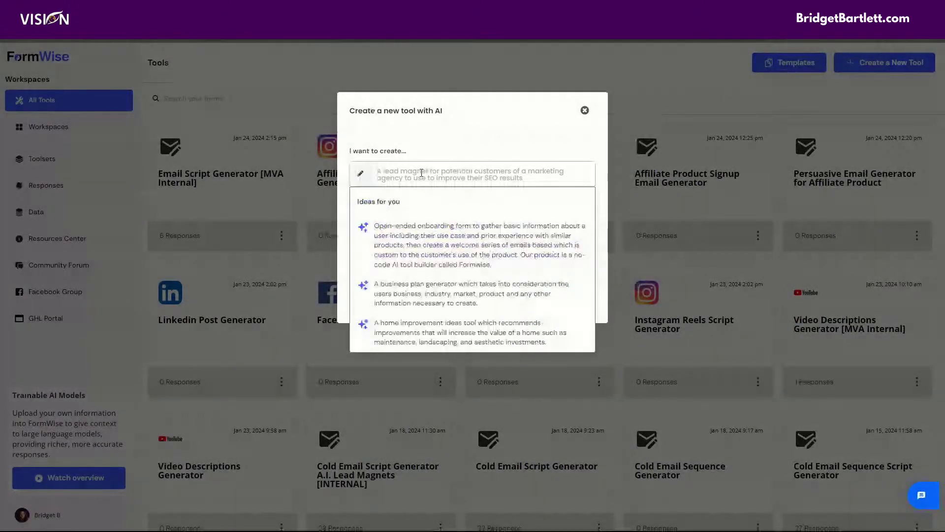
pyautogui.click(468, 231)
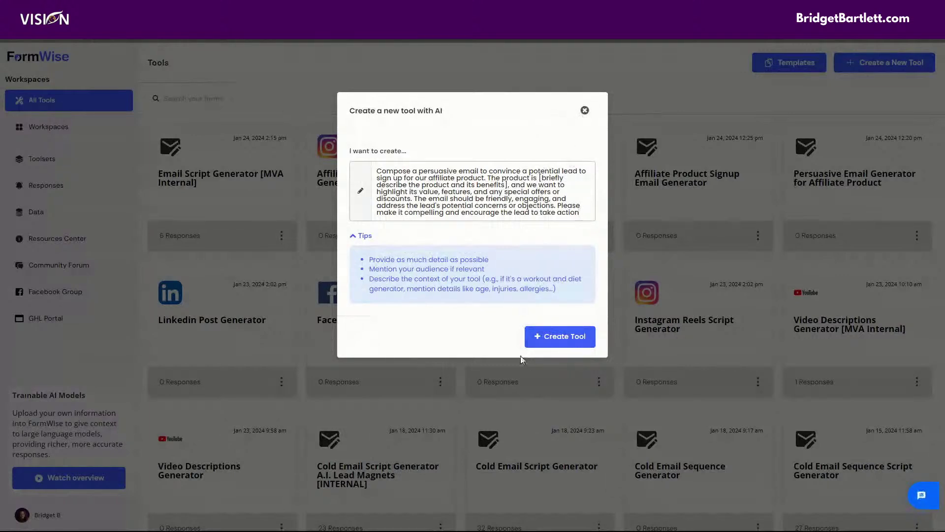
pyautogui.click(571, 340)
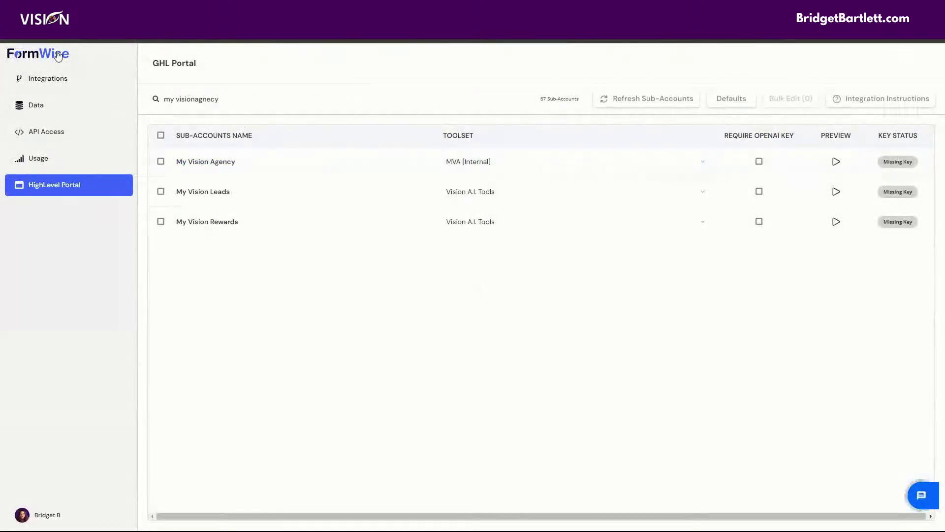
pyautogui.click(121, 87)
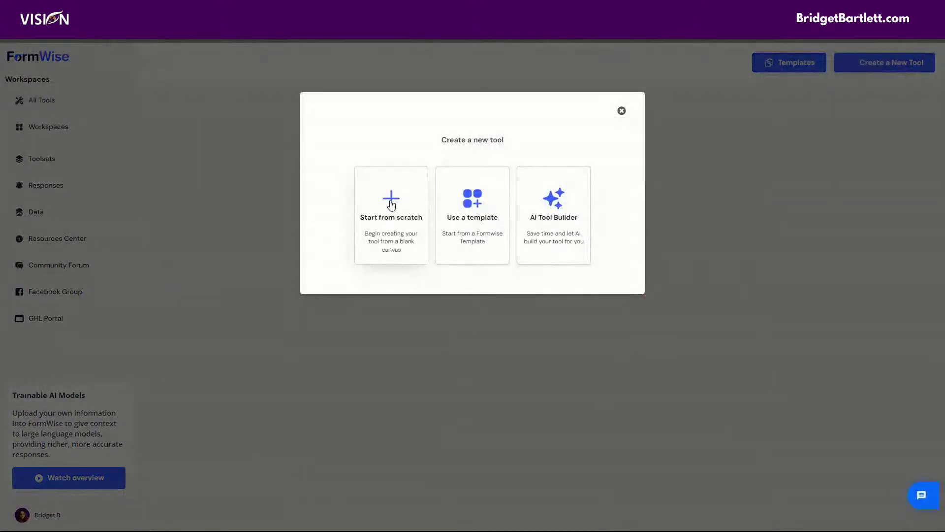
# Step: Create a blank tool named Demo, skipping the form builder tutorial
pyautogui.click(391, 206)
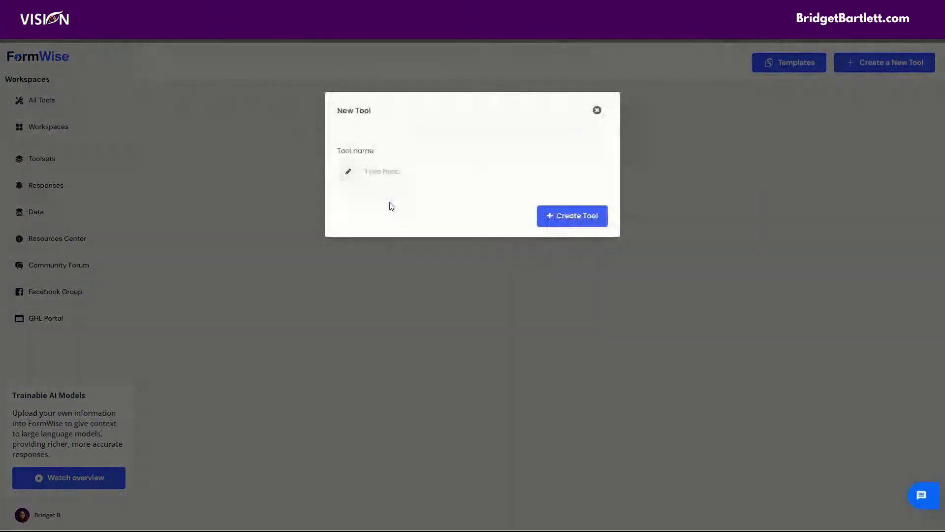
pyautogui.click(392, 172)
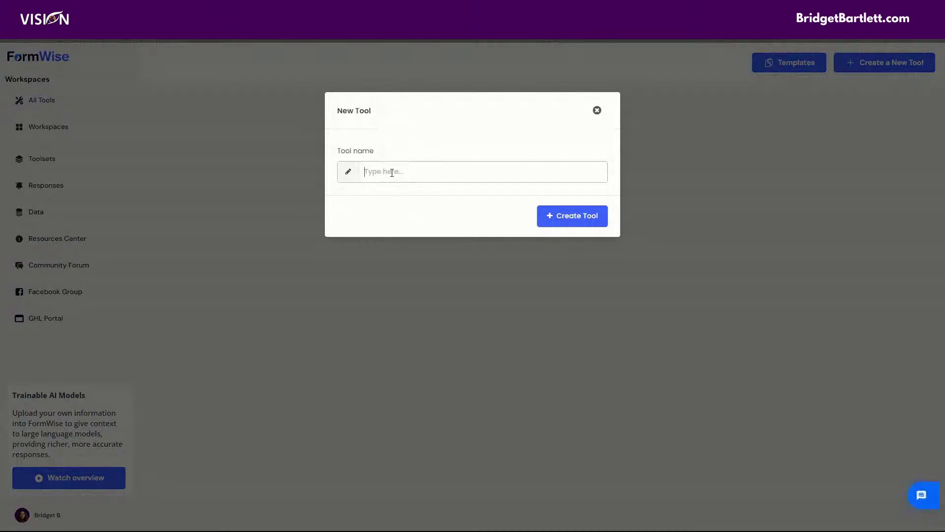
pyautogui.write('Demo')
pyautogui.click(545, 216)
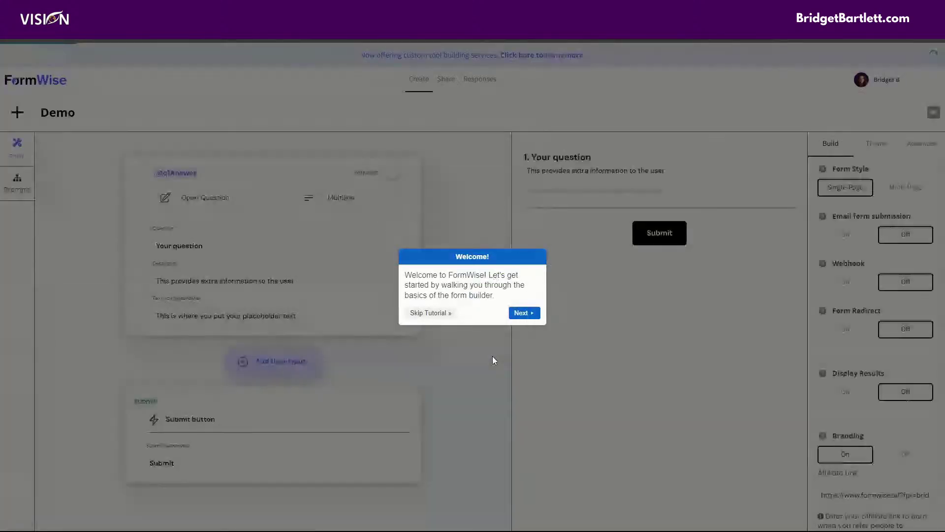
pyautogui.click(431, 313)
# Step: Paste the persuasive-email prompt into Step_1's instructions and select its bracketed product placeholder
pyautogui.click(17, 183)
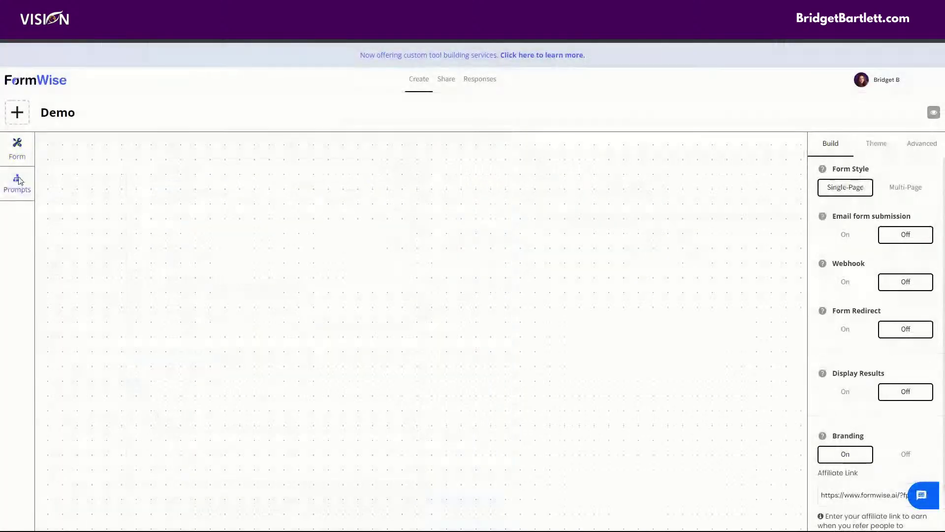
pyautogui.click(474, 220)
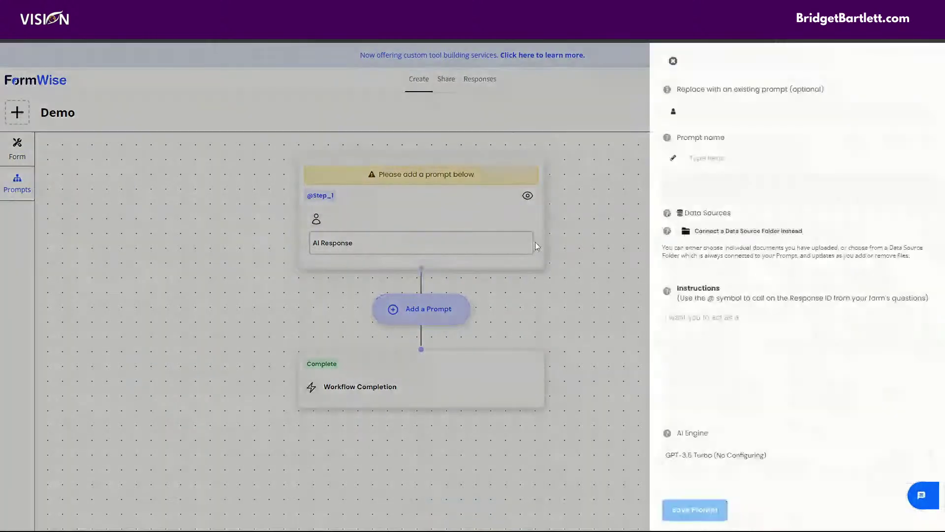
pyautogui.click(728, 321)
pyautogui.hotkey('ctrl', 'v')
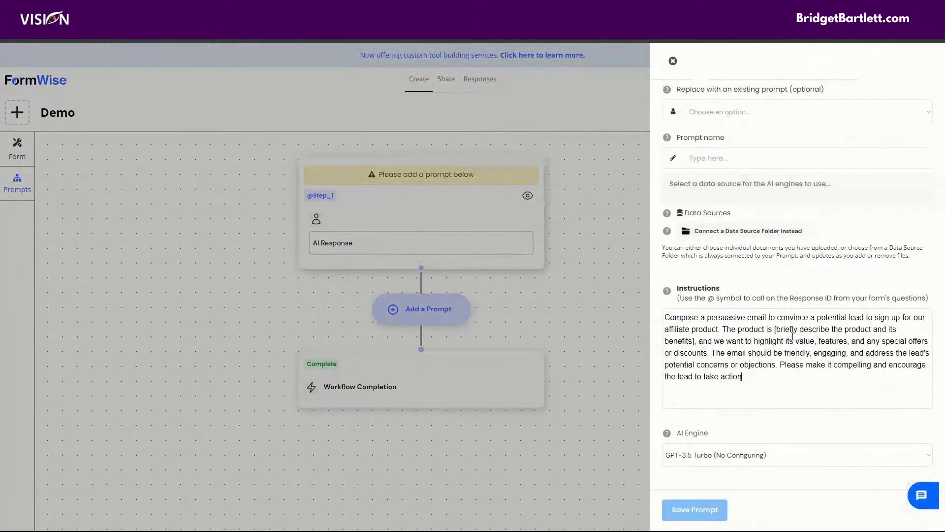
pyautogui.moveTo(773, 329); pyautogui.dragTo(695, 343)
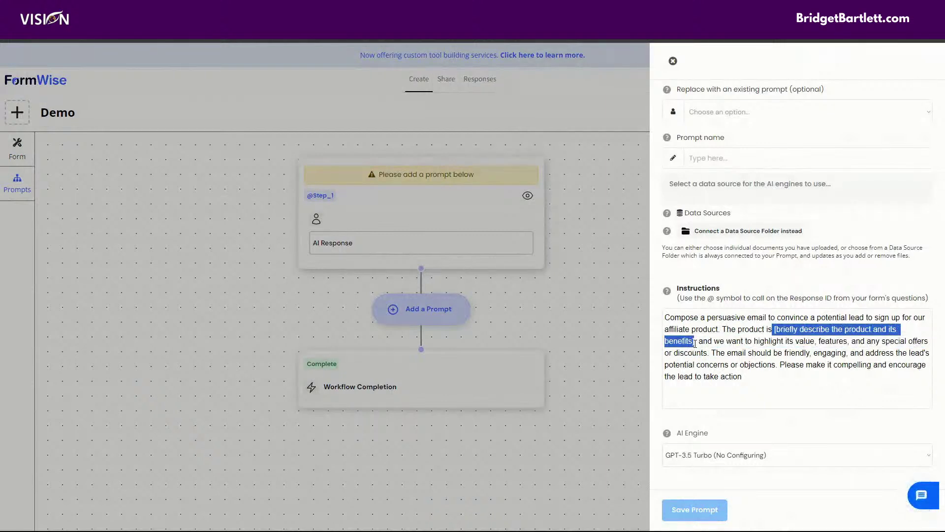
pyautogui.click(702, 343)
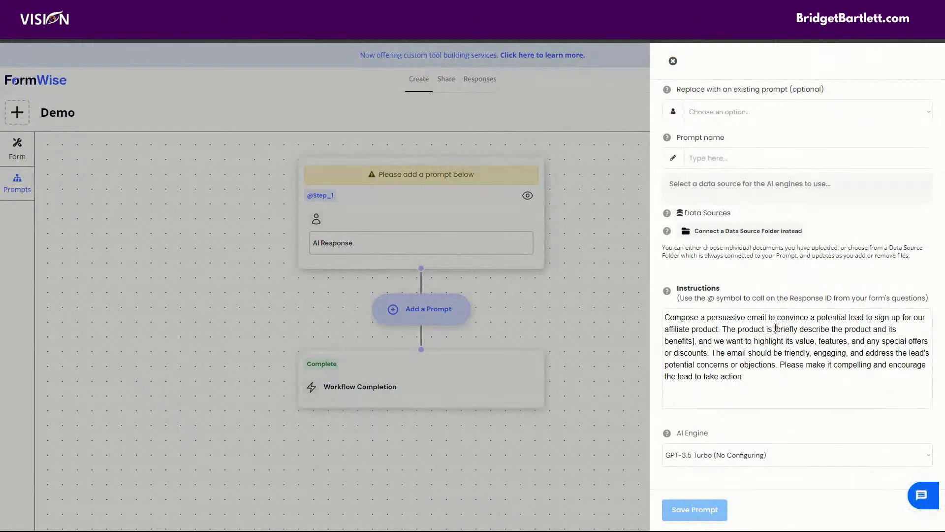
pyautogui.moveTo(776, 328); pyautogui.dragTo(696, 341)
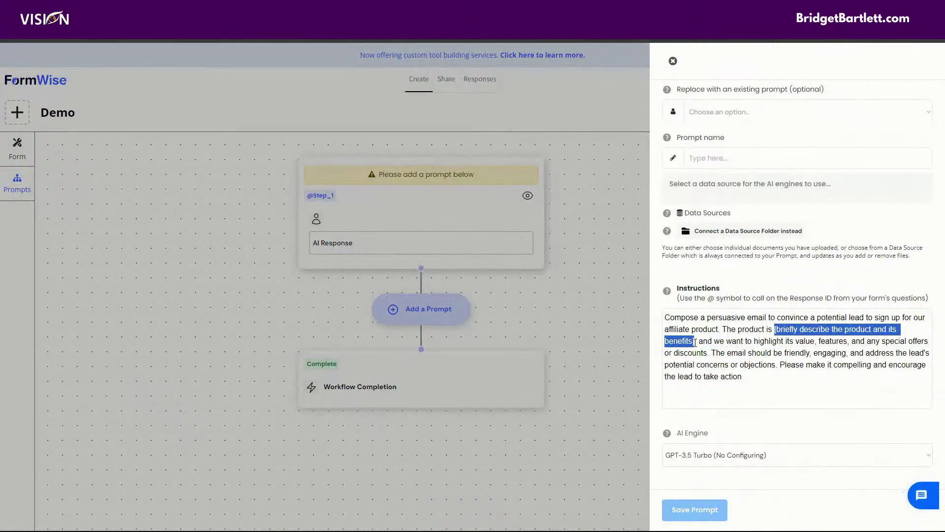
pyautogui.click(701, 486)
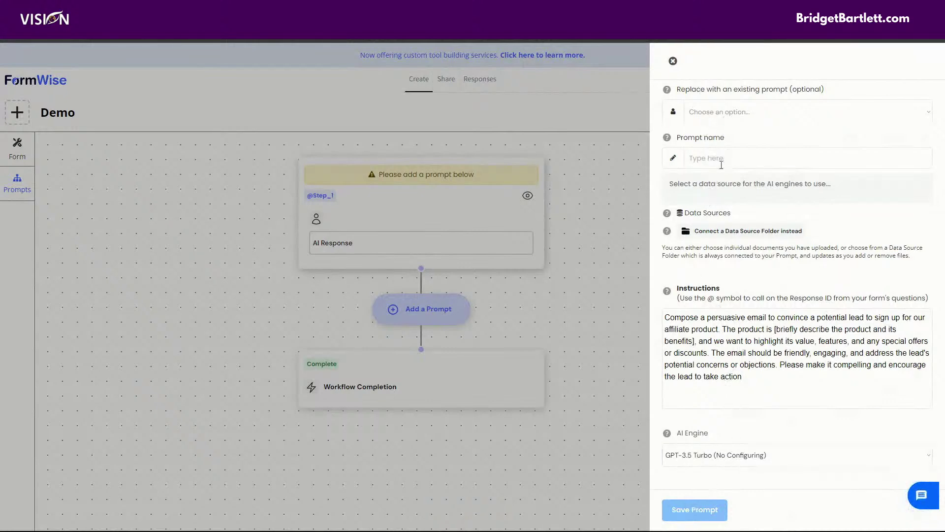
# Step: Name the prompt Demo and save it to the workflow step
pyautogui.click(711, 161)
pyautogui.write('Demo')
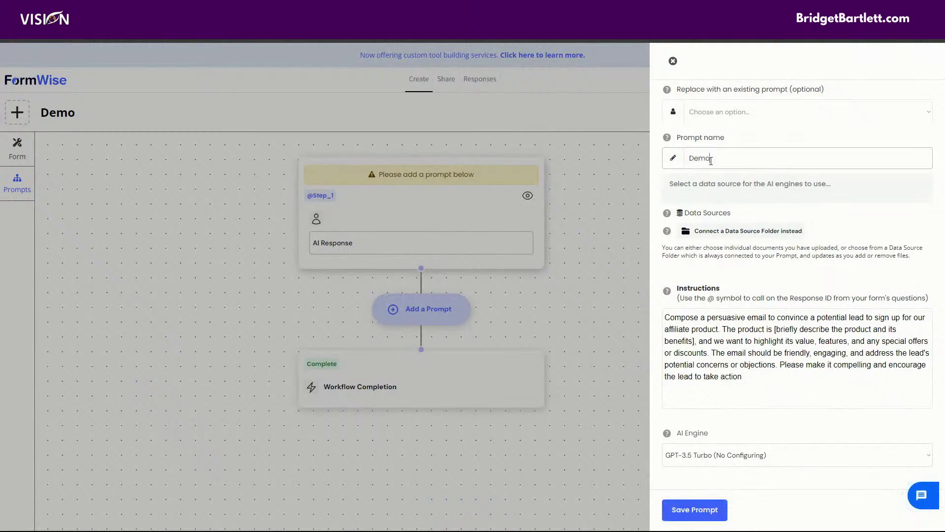
pyautogui.click(701, 509)
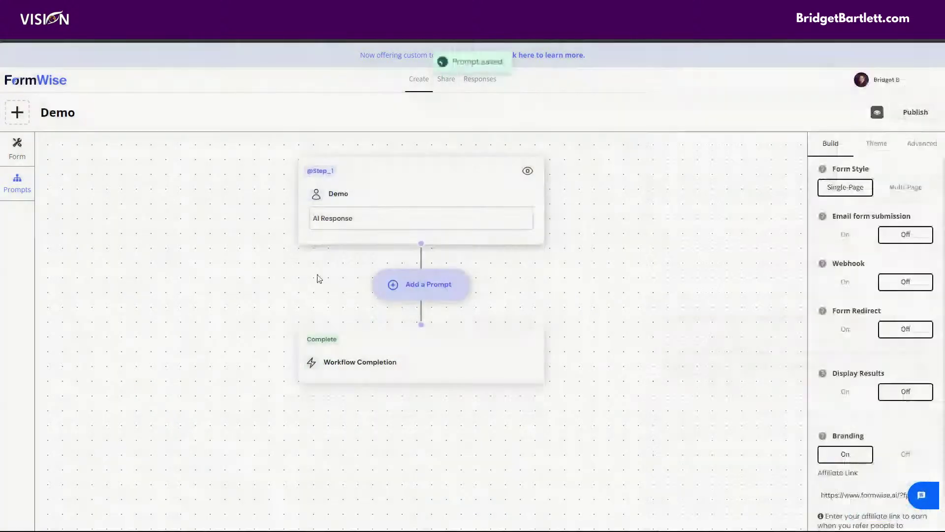
# Step: Change the first question's text to 'Briefly describe the product and its benefits'
pyautogui.click(19, 150)
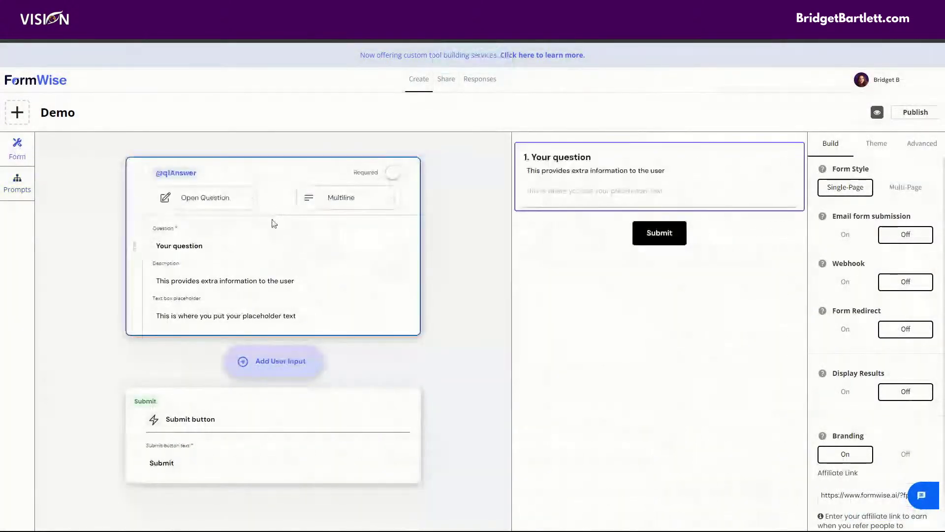
pyautogui.click(18, 183)
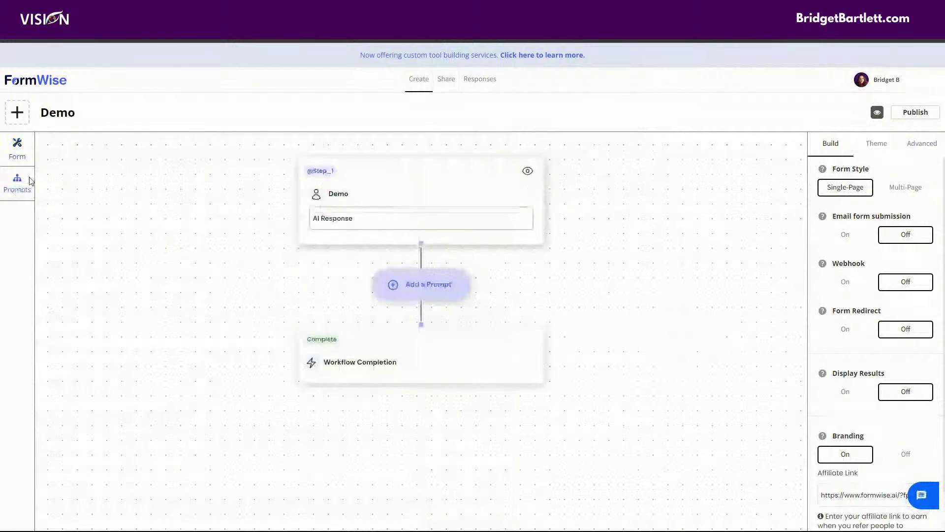
pyautogui.click(18, 150)
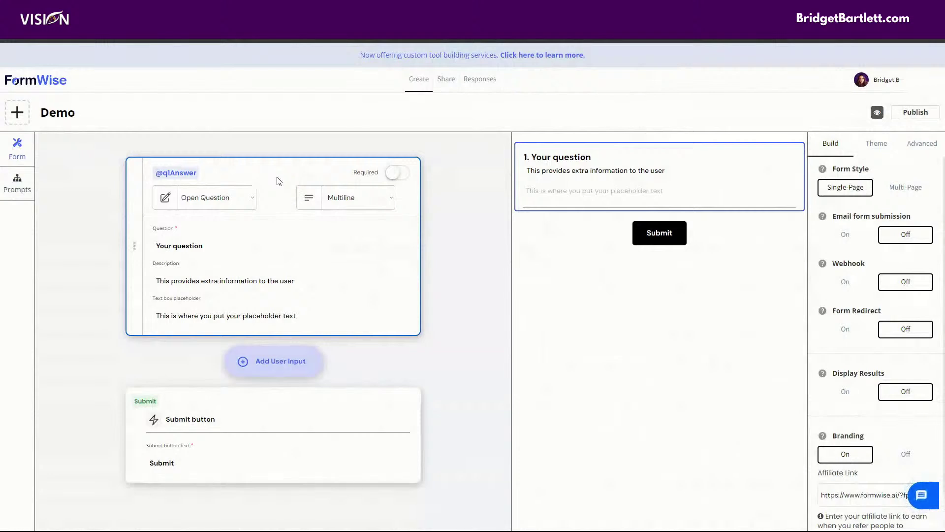
pyautogui.moveTo(213, 249); pyautogui.dragTo(152, 242)
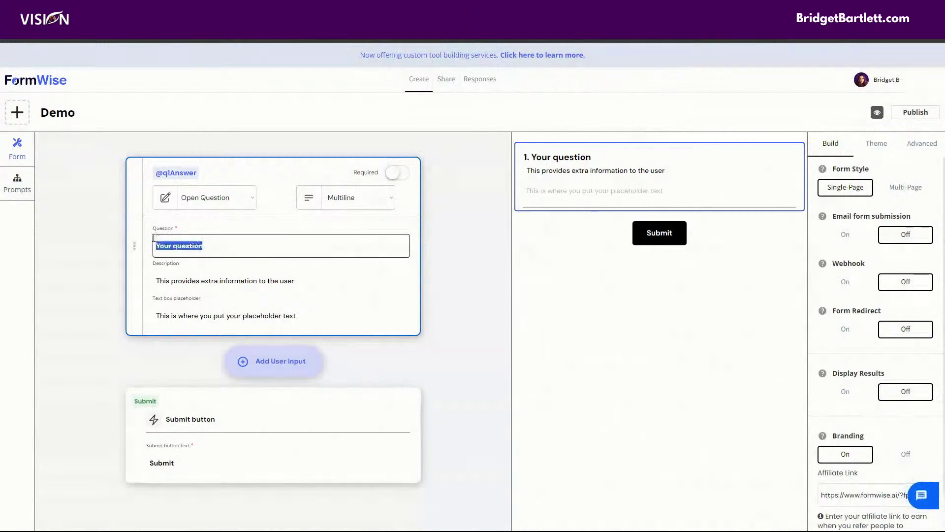
pyautogui.write('[Briefly describe the product and its benefits]')
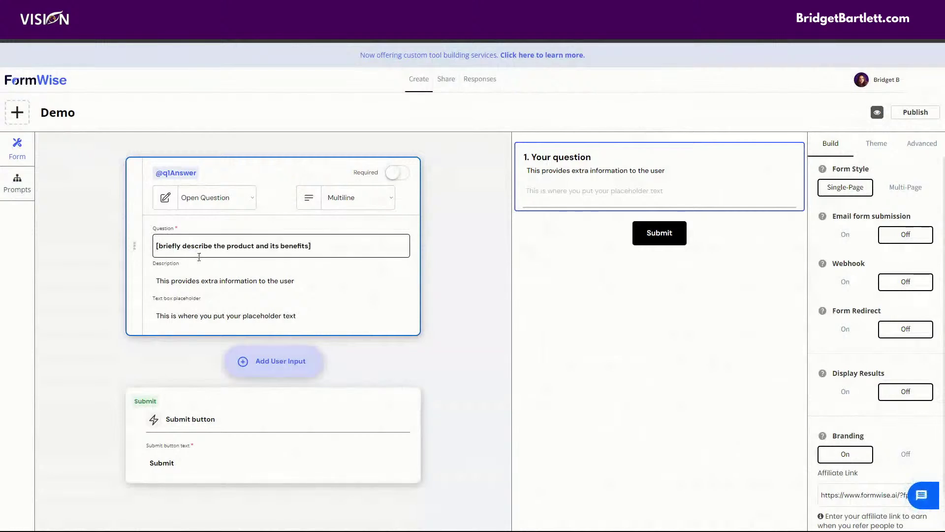
pyautogui.press('Delete')
pyautogui.write('B')
pyautogui.press('Delete')
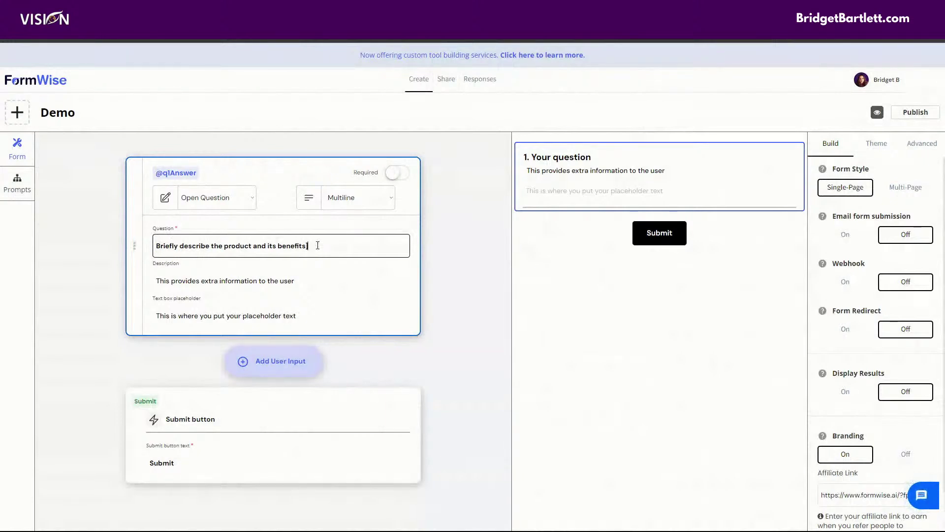
# Step: Clear the question's default description and placeholder text
pyautogui.moveTo(297, 279); pyautogui.dragTo(139, 284)
pyautogui.press('BackSpace')
pyautogui.click(321, 315)
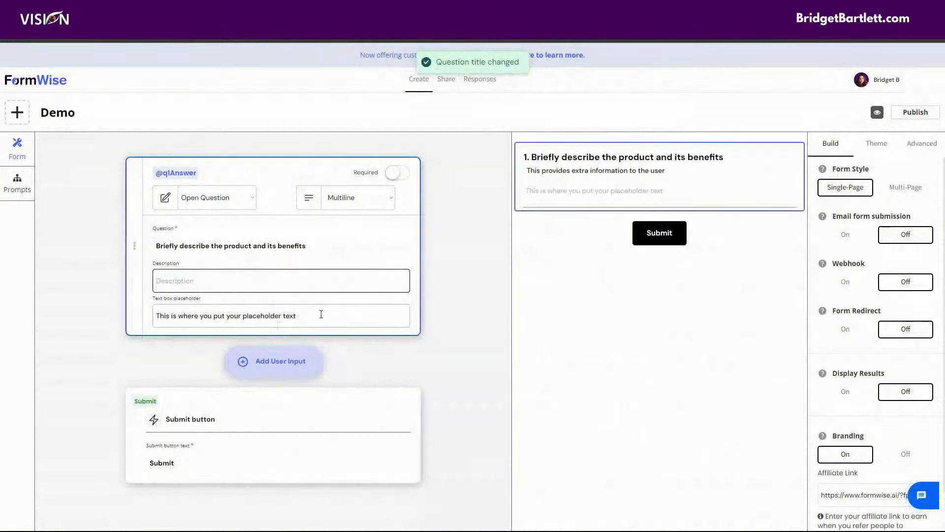
pyautogui.moveTo(320, 315); pyautogui.dragTo(133, 317)
pyautogui.press('BackSpace')
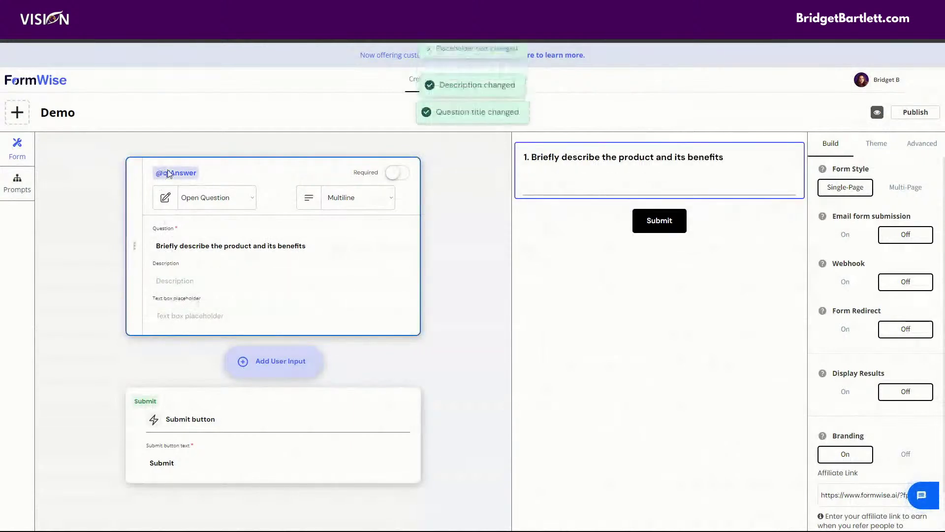
pyautogui.click(176, 172)
pyautogui.click(417, 161)
# Step: Change the question ID from q1Answer to Product and save it
pyautogui.moveTo(418, 162); pyautogui.dragTo(371, 166)
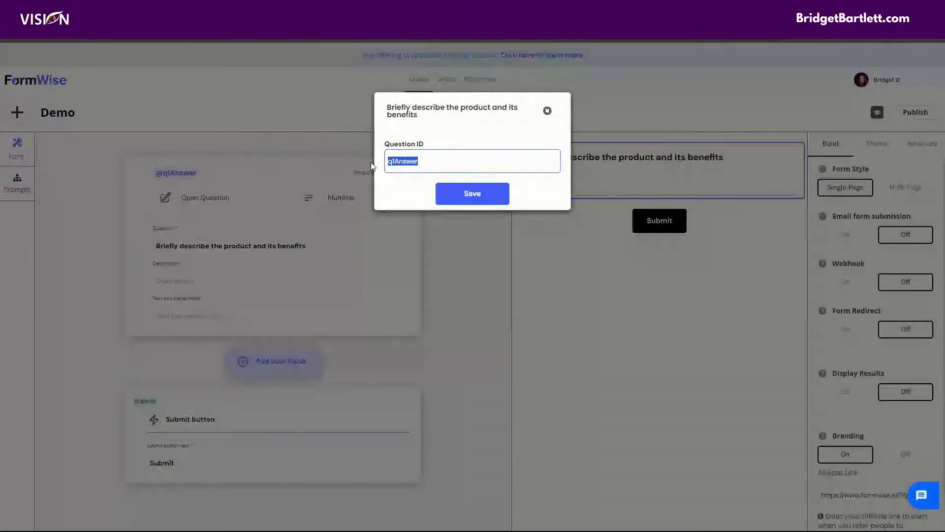
pyautogui.write('Product')
pyautogui.click(468, 197)
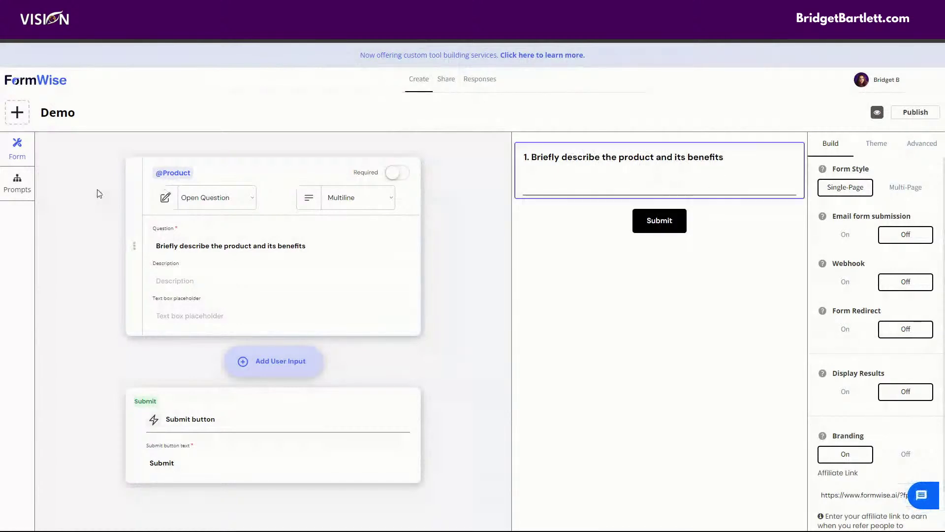
pyautogui.click(18, 184)
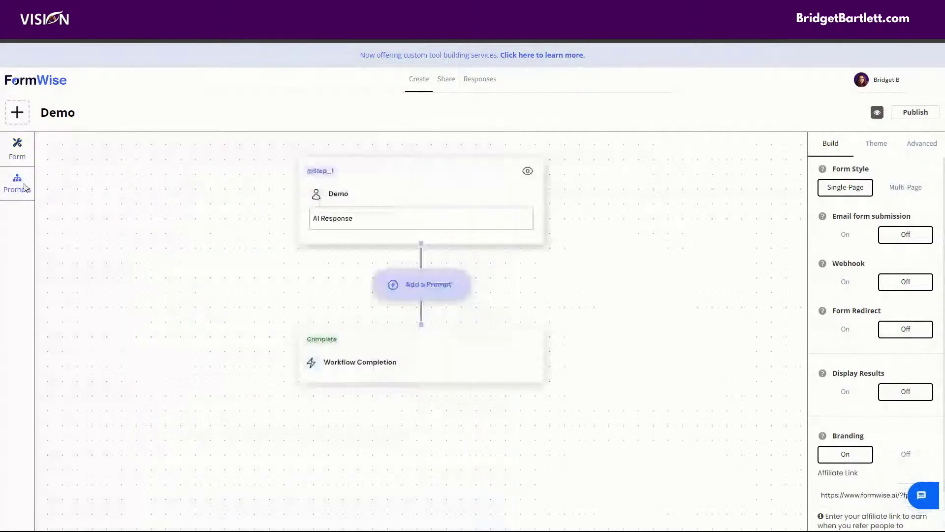
pyautogui.click(388, 191)
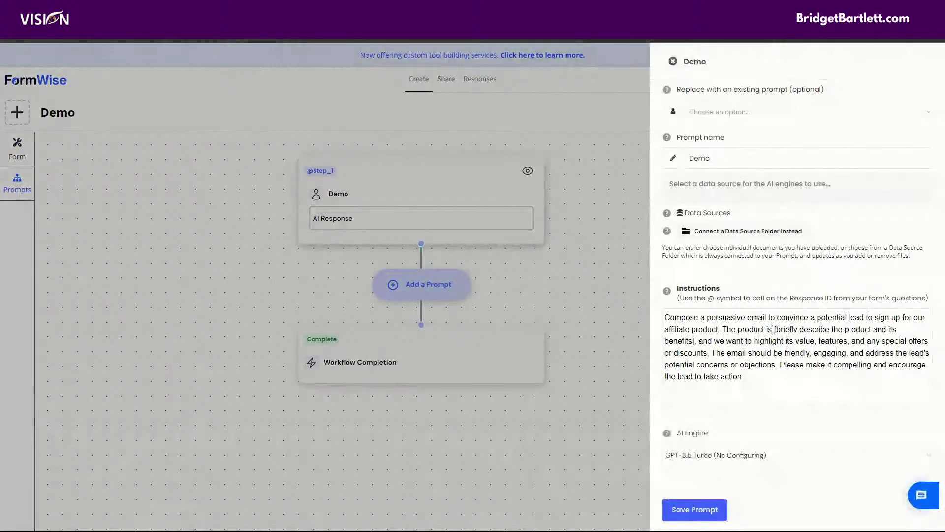
pyautogui.moveTo(774, 330); pyautogui.dragTo(694, 341)
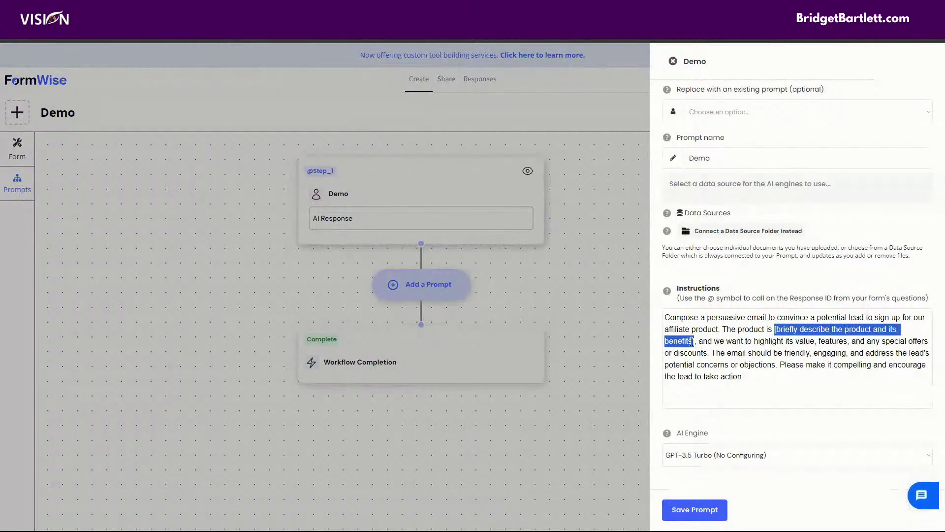
pyautogui.press('BackSpace')
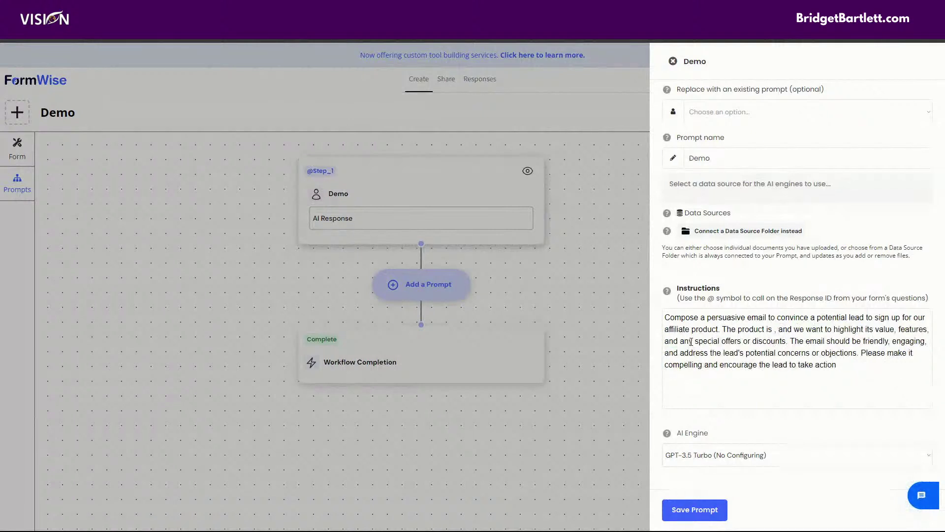
pyautogui.write('@')
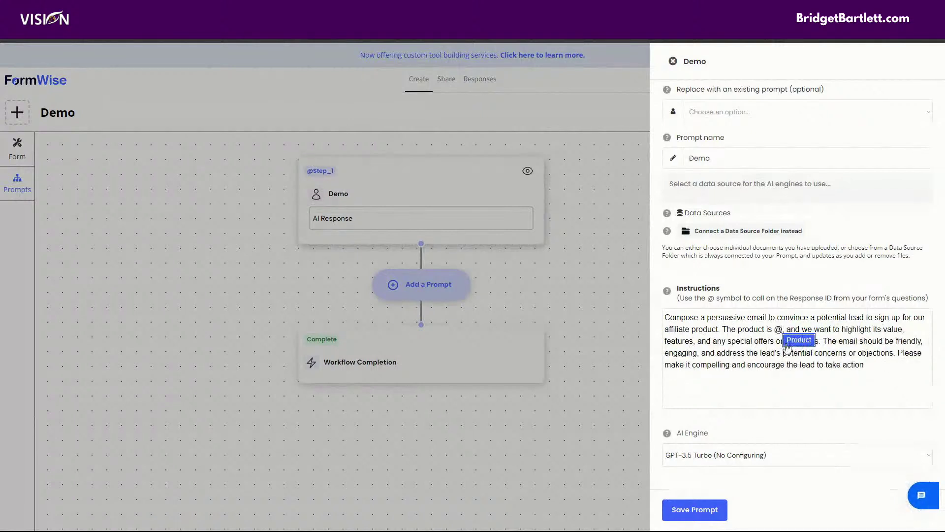
pyautogui.click(798, 340)
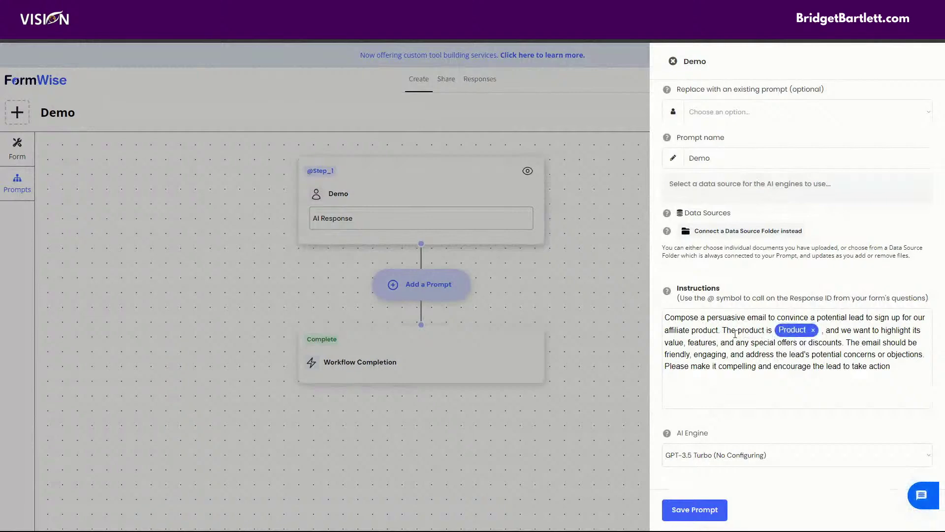
pyautogui.click(709, 510)
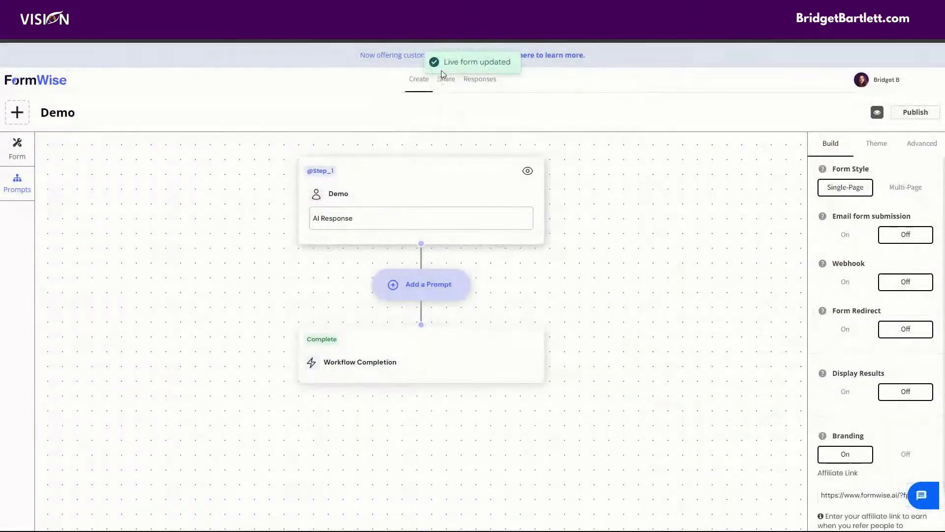
# Step: Copy the Demo form's direct link from Share and load it in a new Incognito window
pyautogui.click(448, 82)
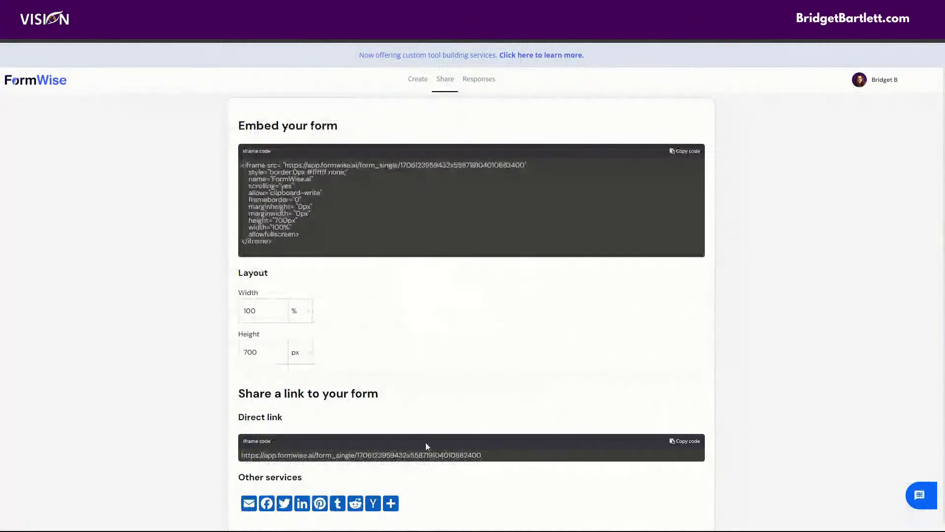
pyautogui.click(689, 442)
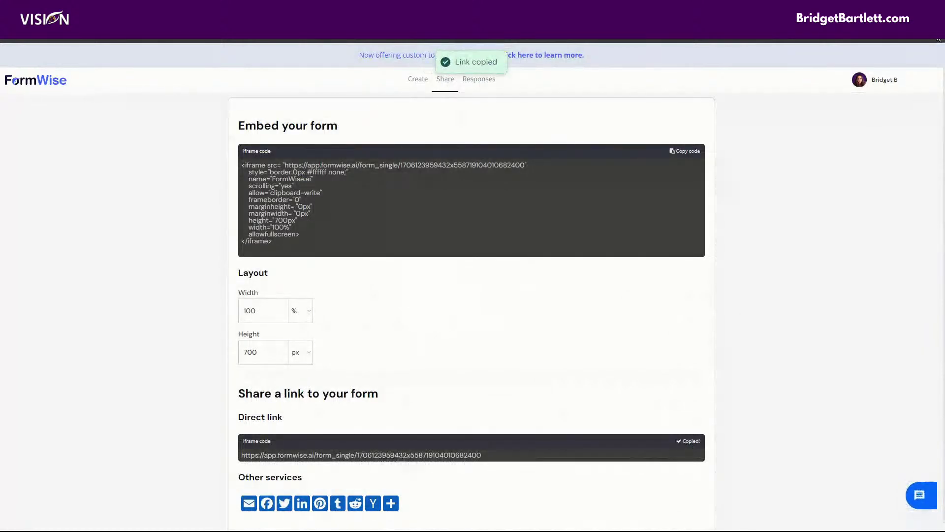
pyautogui.click(937, 39)
pyautogui.click(857, 81)
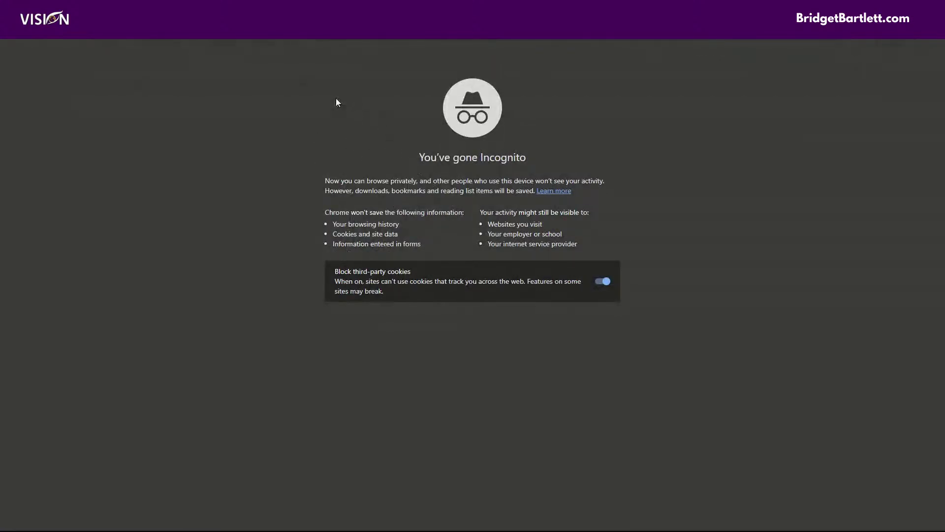
pyautogui.press('Return')
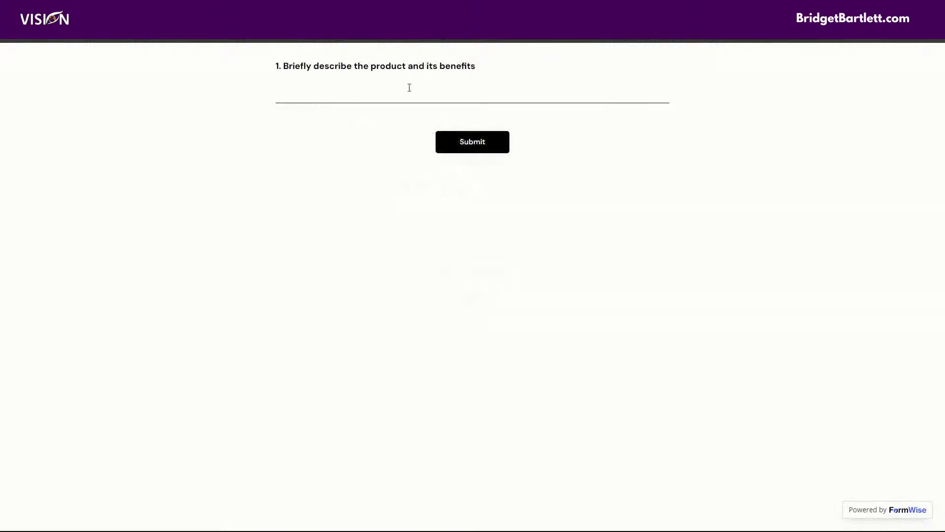
# Step: Describe Formwise as an AI tool for streamlining processes and building AI tools to resell to SaaS clients
pyautogui.click(404, 94)
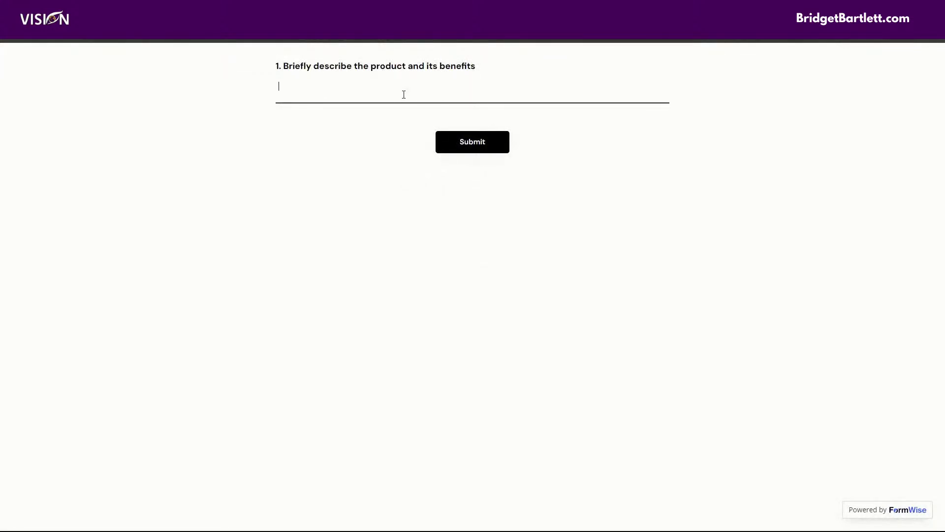
pyautogui.write('forwise is an ai tool that alolow')
pyautogui.press('BackSpace')
pyautogui.press('BackSpace')
pyautogui.press('BackSpace')
pyautogui.write('ows you to streamlin')
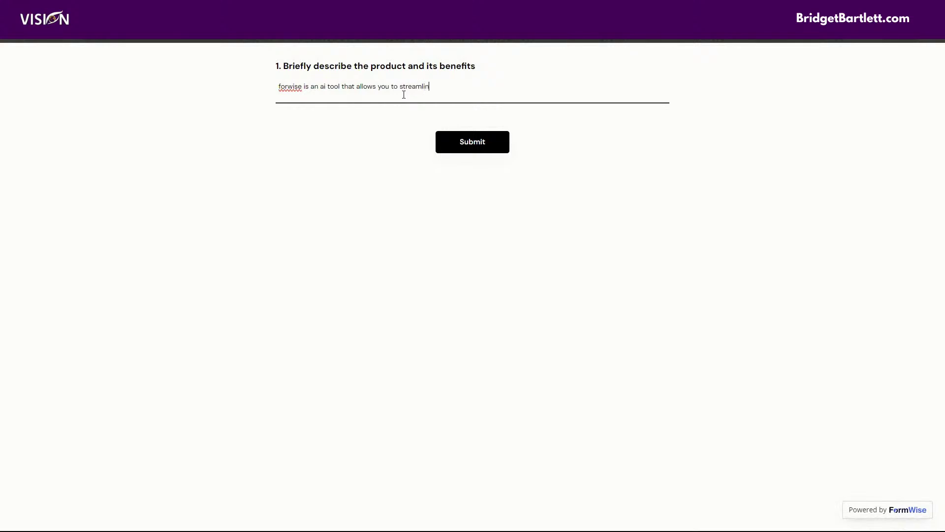
pyautogui.write('e your processes and create ai tools to')
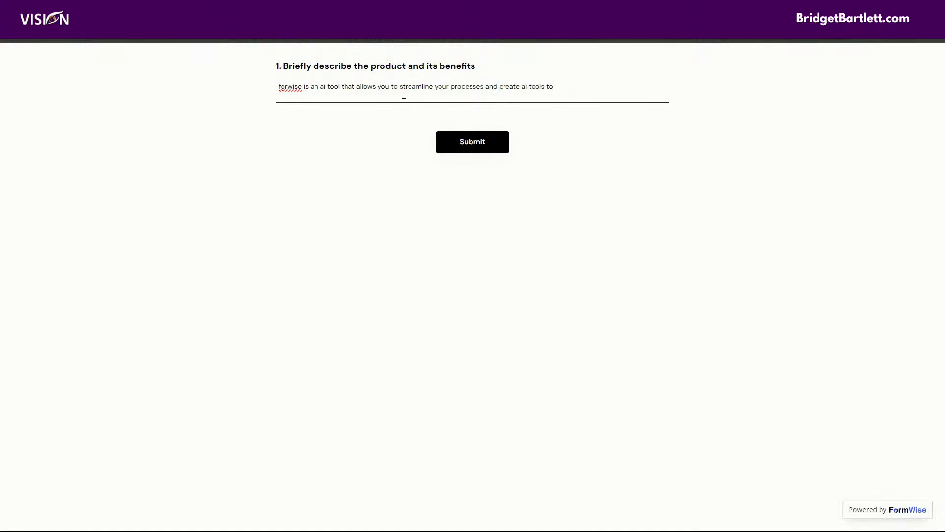
pyautogui.write(' resell to your saas cli8lients and use as lead magnets')
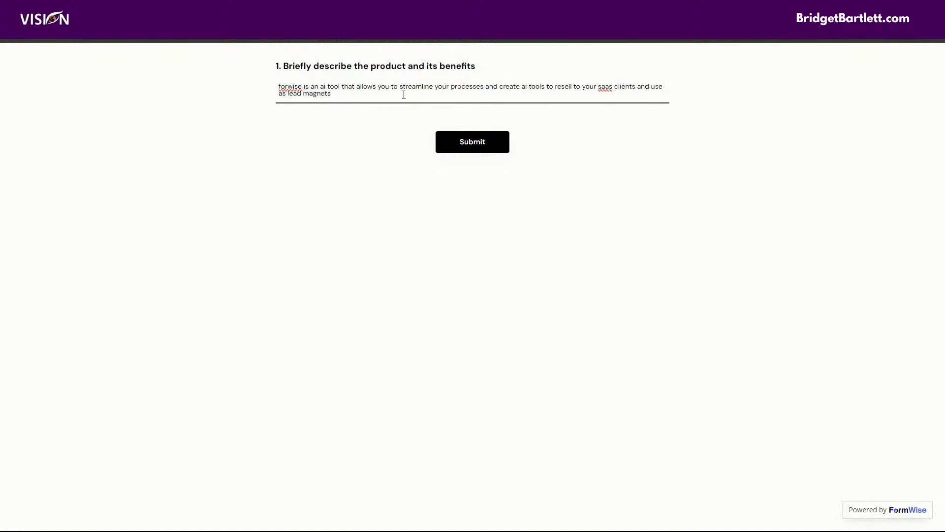
# Step: Correct 'forwise' to 'formwise' and submit the answer
pyautogui.click(288, 86)
pyautogui.write('m')
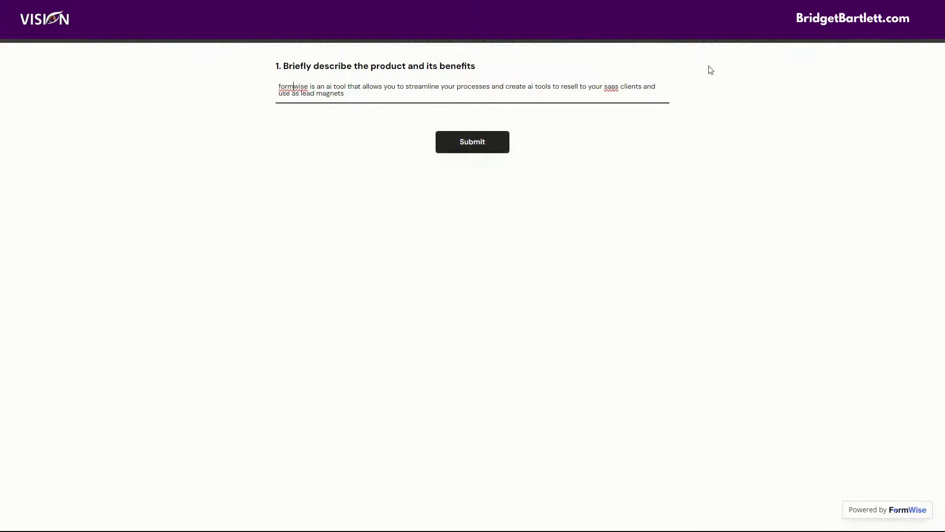
pyautogui.moveTo(379, 95); pyautogui.dragTo(259, 77)
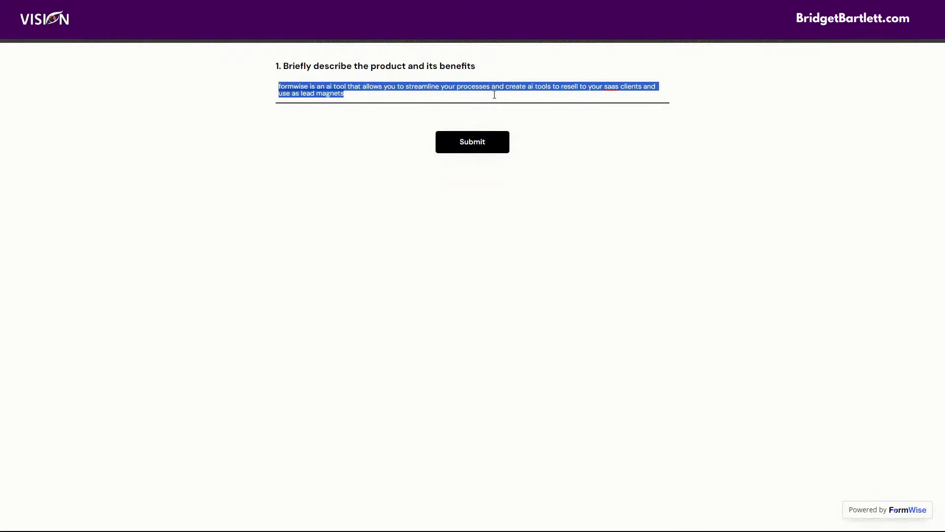
pyautogui.click(466, 147)
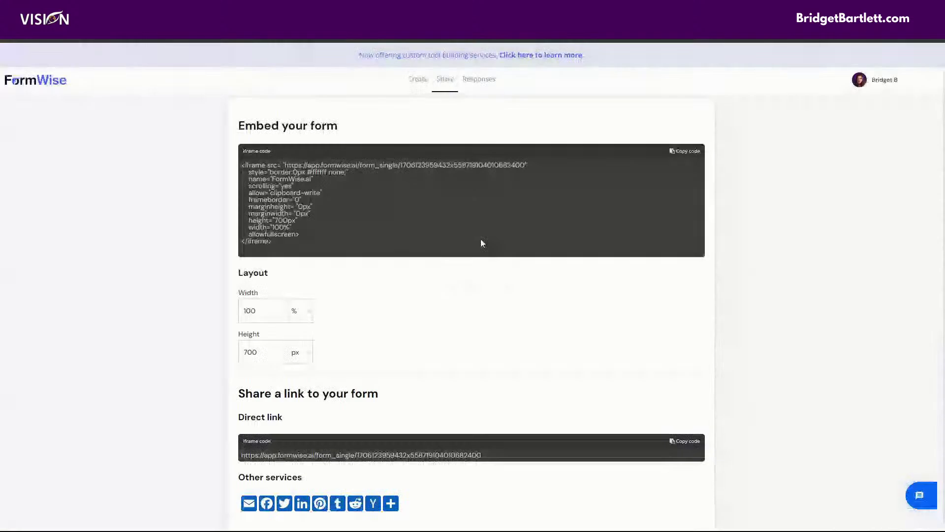
# Step: Turn Display Results on for the Demo form and publish the update
pyautogui.click(417, 84)
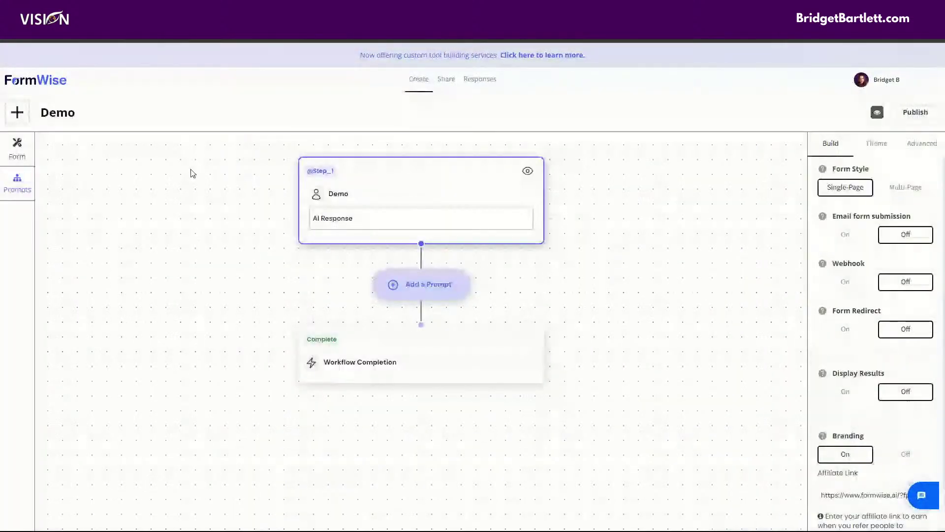
pyautogui.click(16, 147)
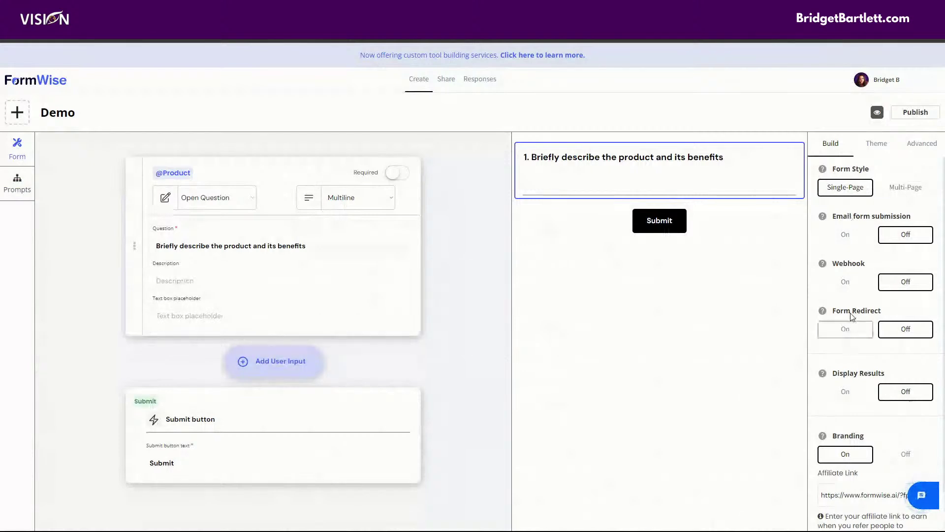
pyautogui.click(852, 396)
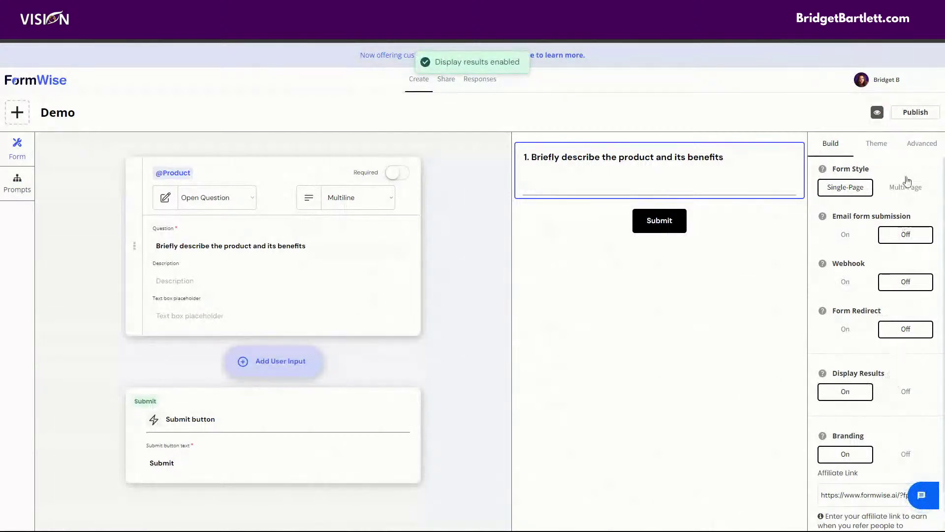
pyautogui.click(917, 113)
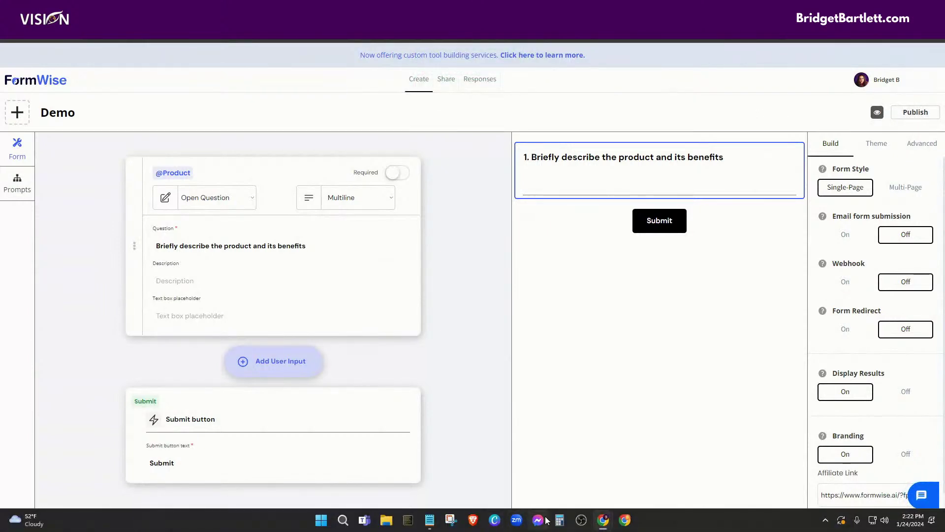
# Step: Copy the form's direct link from Share and open the browser menu for a private window
pyautogui.moveTo(603, 518)
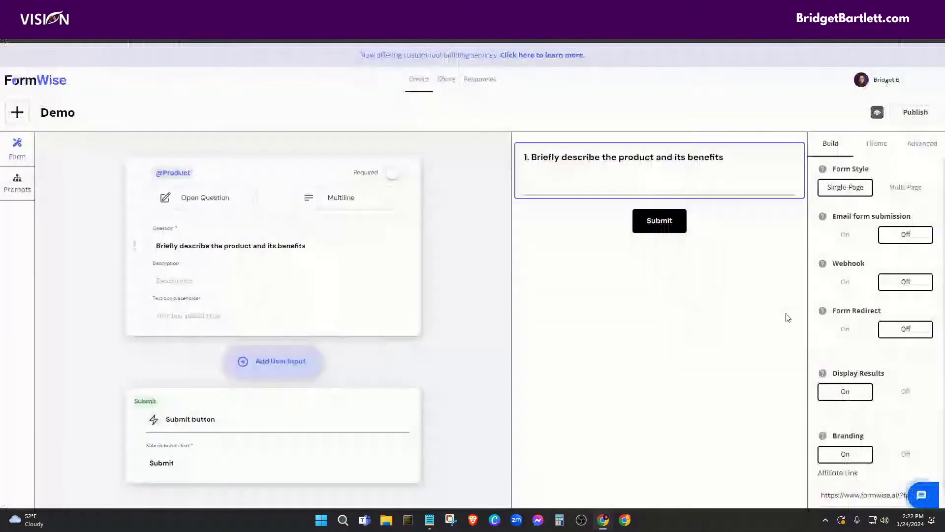
pyautogui.click(446, 80)
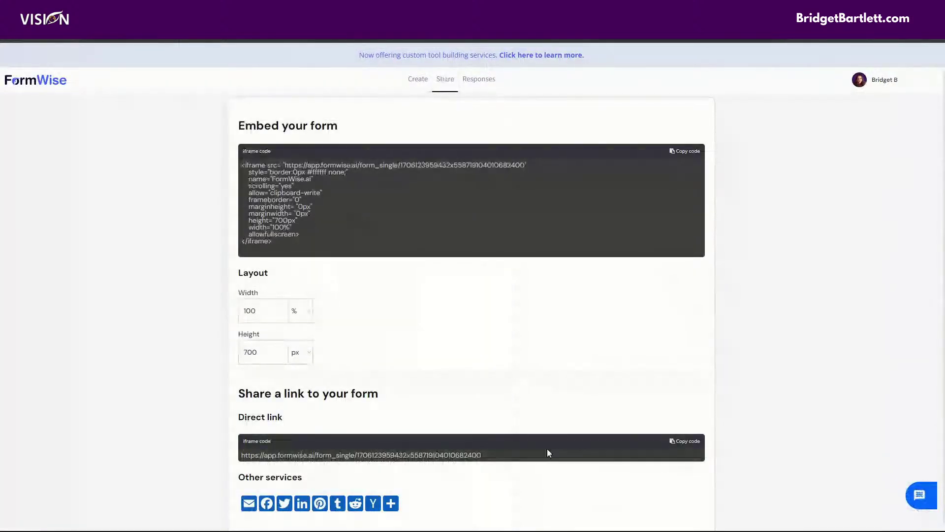
pyautogui.click(685, 441)
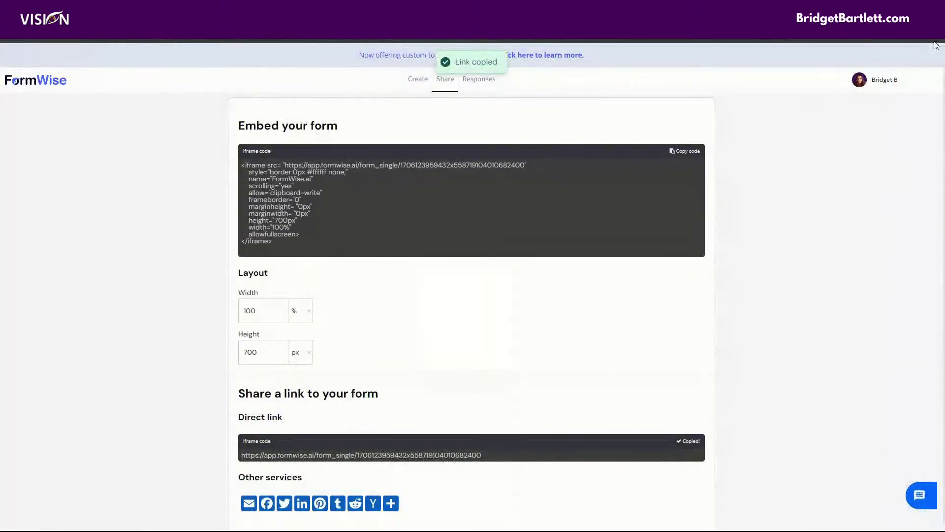
pyautogui.click(931, 44)
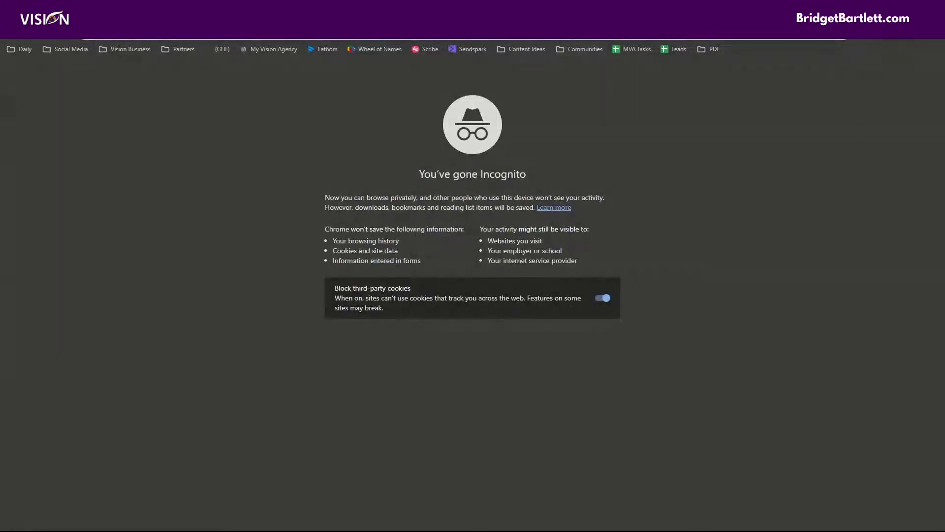
# Step: Load the copied form link and start describing Formwise as a great AI tool for business owners
pyautogui.hotkey('ctrl', 'v')
pyautogui.press('Return')
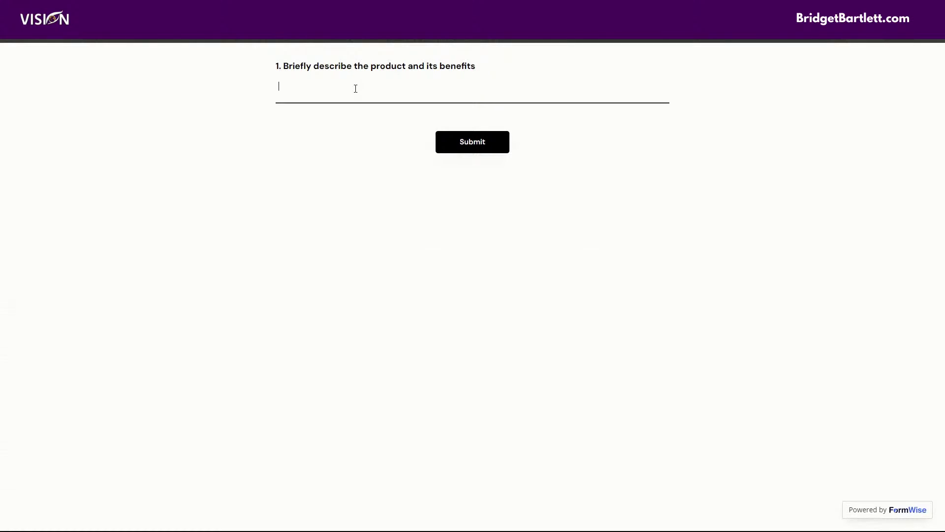
pyautogui.write('rweise')
pyautogui.write('ise is a')
pyautogui.press('BackSpace')
pyautogui.press('BackSpace')
pyautogui.press('BackSpace')
pyautogui.write('wise is a great ai tool that aloows business woner')
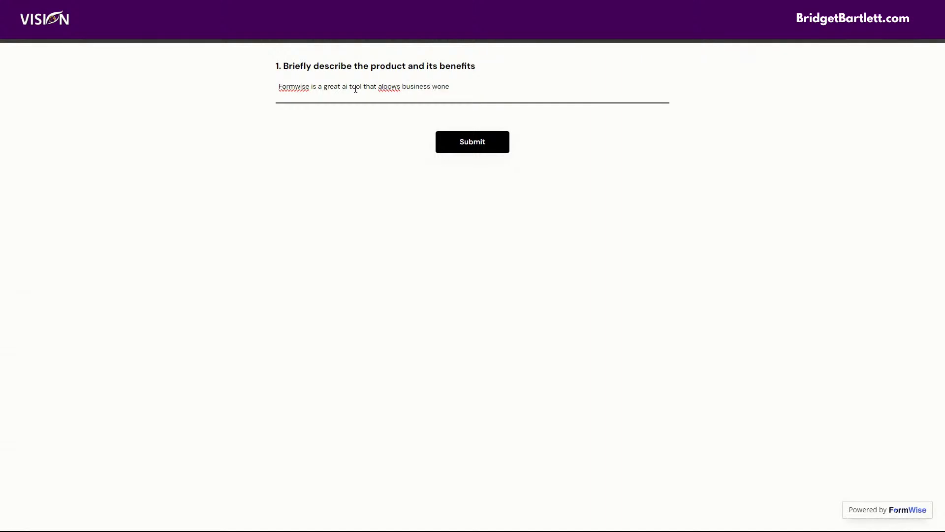
# Step: Finish the description about saving time and money, fix typos, and submit to generate the email
pyautogui.press('BackSpace')
pyautogui.write('owners to save time and money with ai and automation')
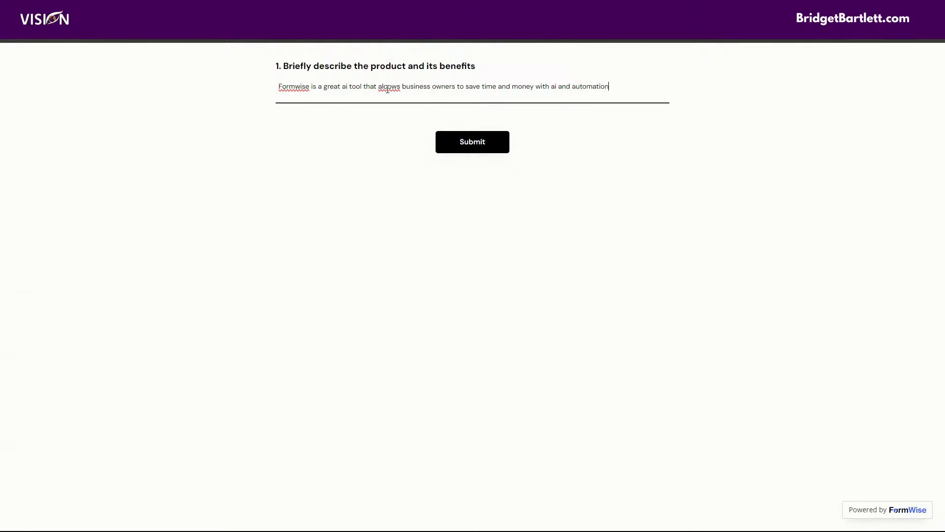
pyautogui.press('BackSpace')
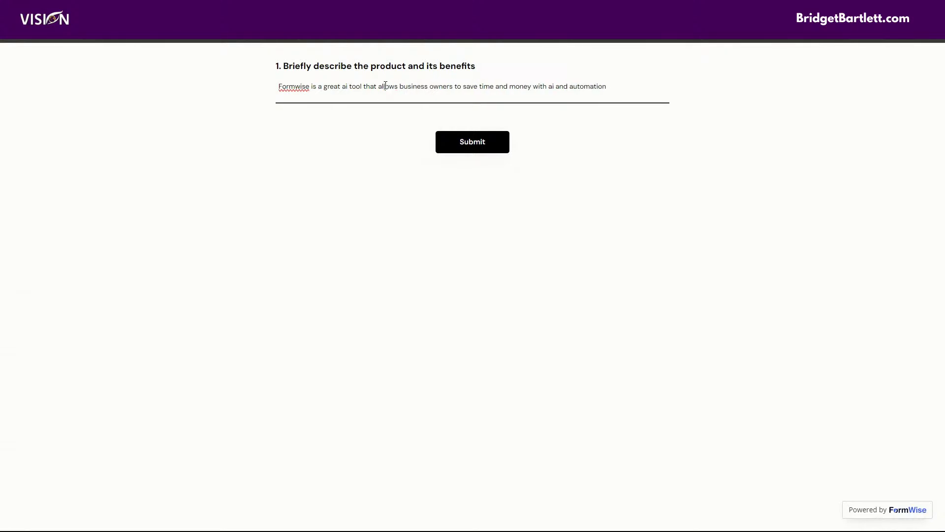
pyautogui.moveTo(607, 86); pyautogui.dragTo(277, 93)
pyautogui.click(470, 147)
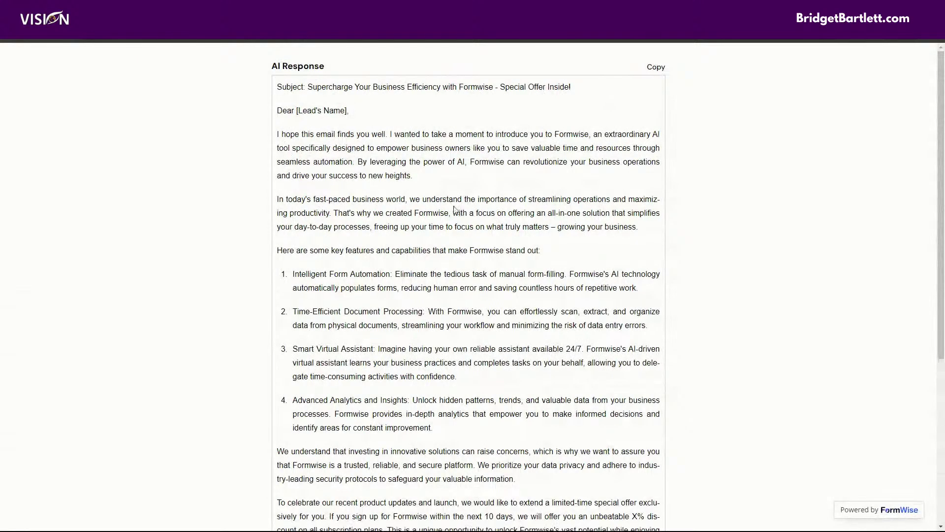
# Step: Review the generated sales email, highlight its [Lead's Name] placeholder, then return to the builder
pyautogui.scroll(-1, 477, 213)
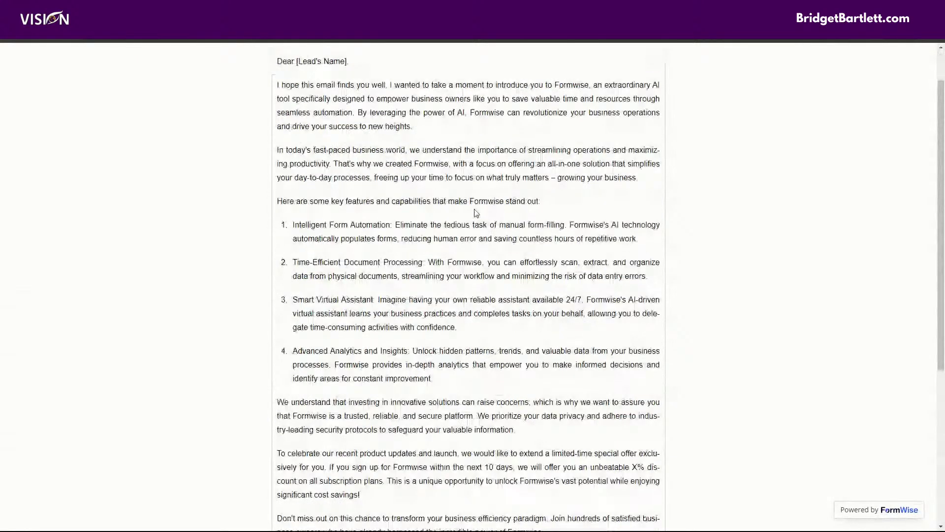
pyautogui.scroll(-3, 476, 213)
pyautogui.scroll(-2, 453, 302)
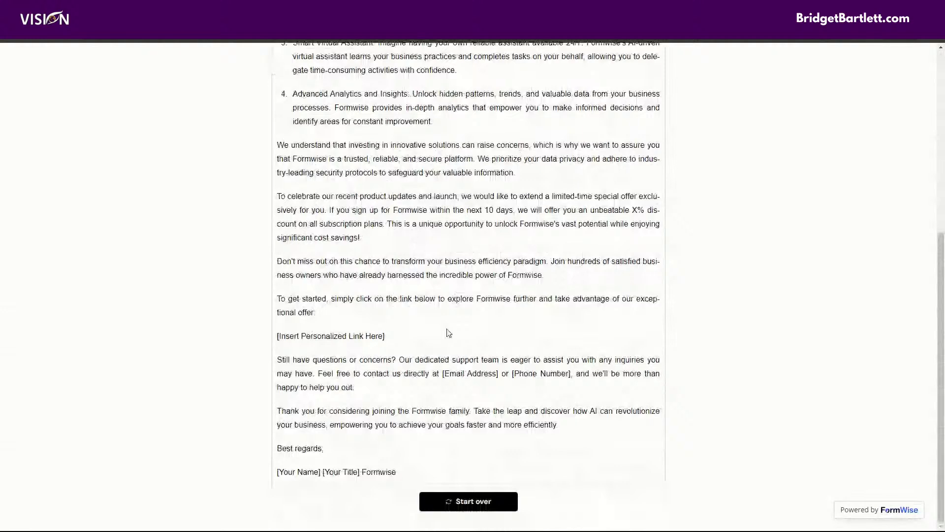
pyautogui.scroll(2, 441, 339)
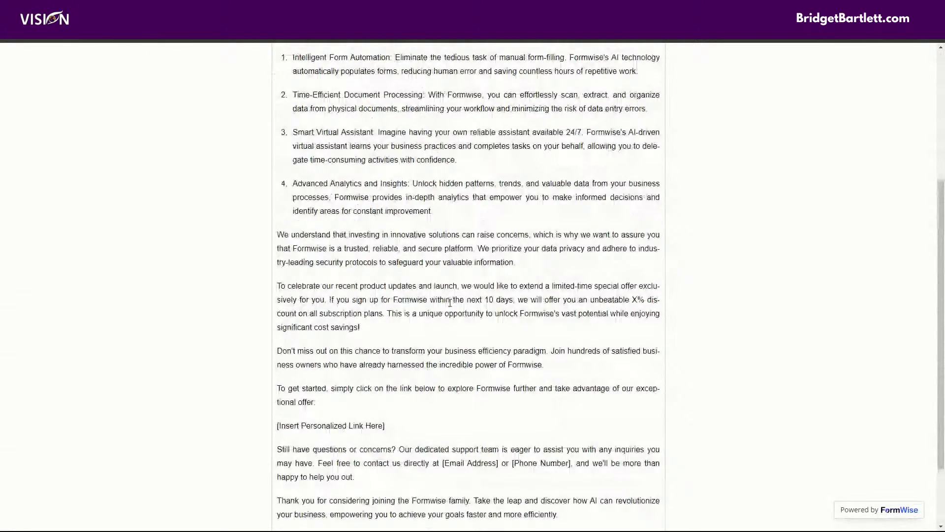
pyautogui.scroll(3, 450, 303)
pyautogui.scroll(1, 429, 177)
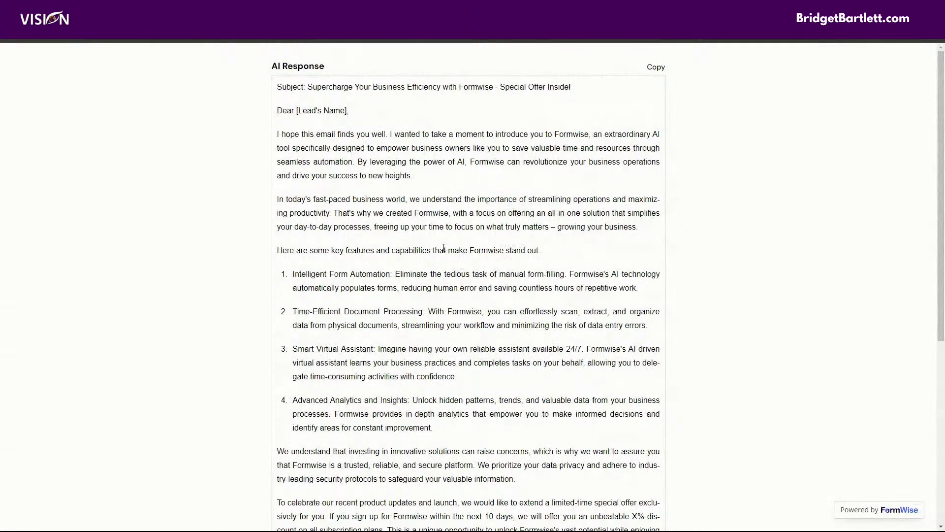
pyautogui.moveTo(297, 112); pyautogui.dragTo(347, 112)
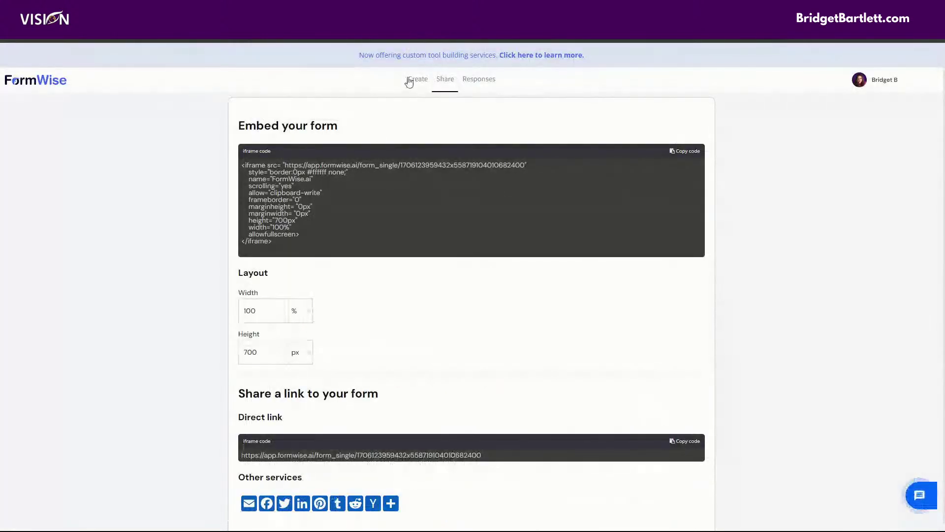
pyautogui.click(418, 80)
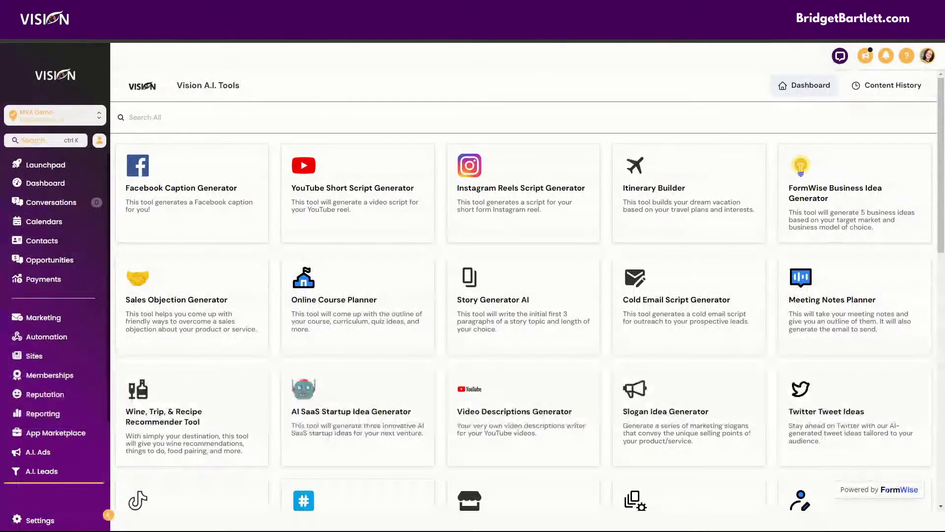
# Step: Load the bridgetbartlett Vision agency website in a new browser tab
pyautogui.hotkey('ctrl', 't')
pyautogui.write('bridgetbartlett')
pyautogui.press('Return')
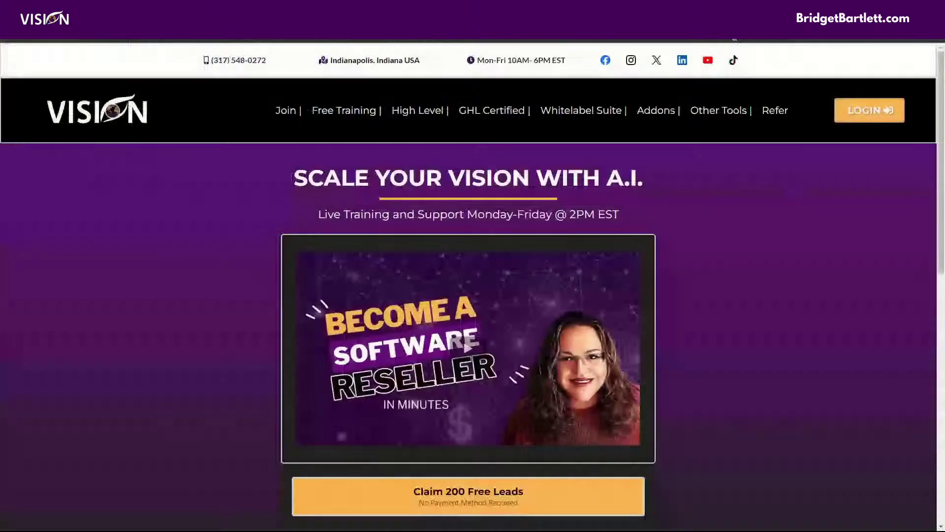
pyautogui.moveTo(657, 110)
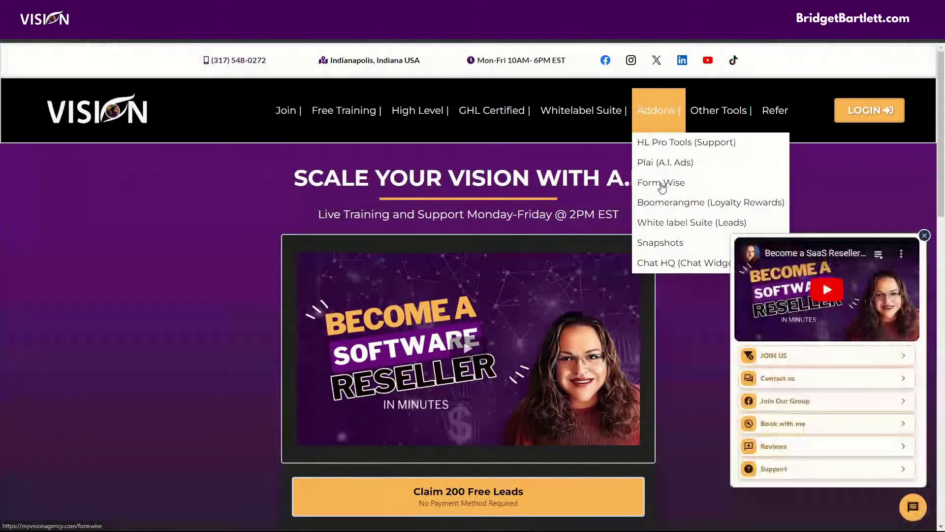